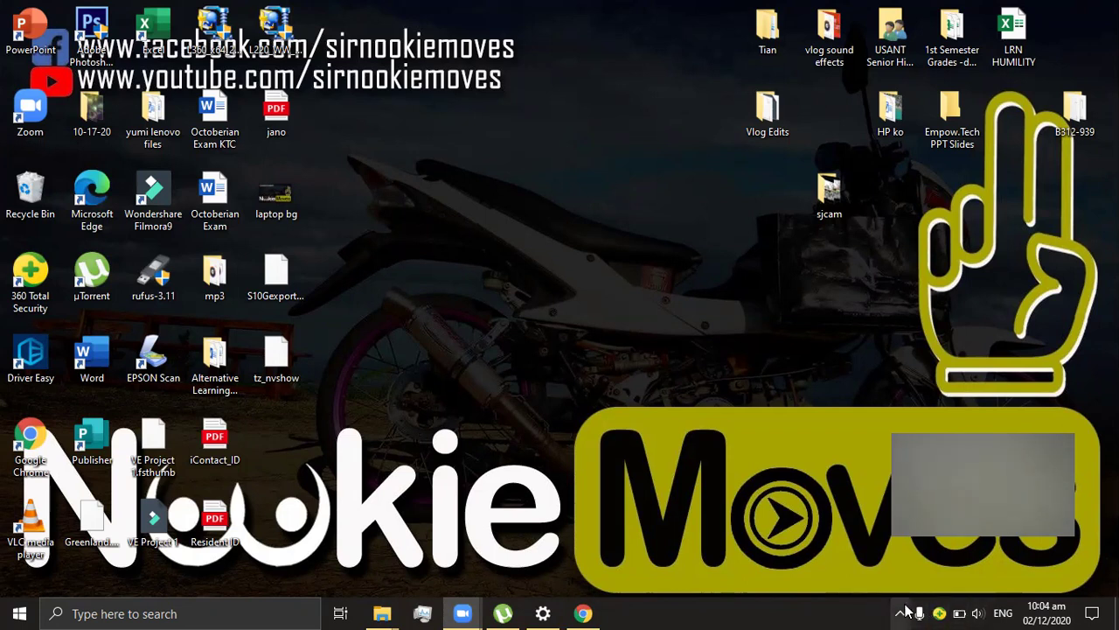
Step: Check the connected Wi-Fi network from the system tray, then dismiss the popup
left_click(902, 611)
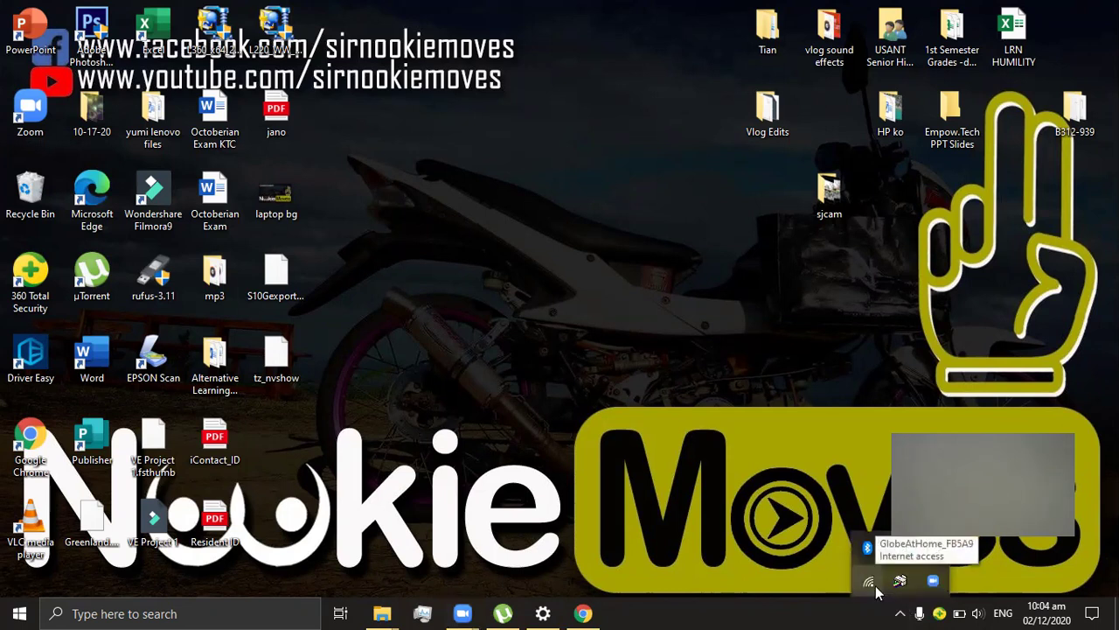
left_click(441, 277)
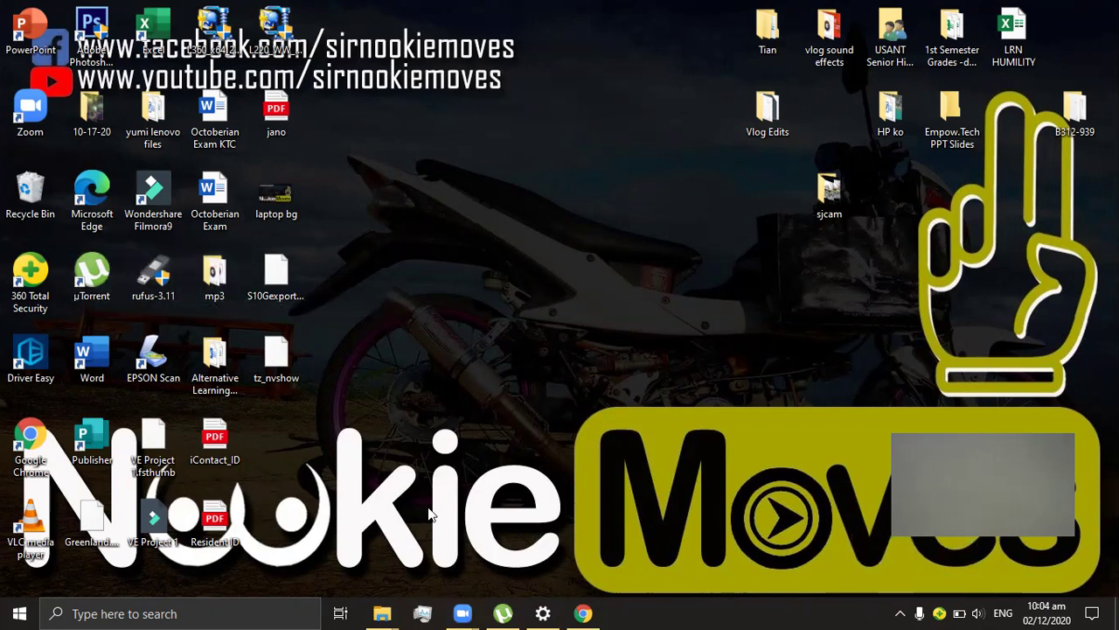
Step: Open Chrome and load the router admin page at 192.168.254.254
left_click(582, 613)
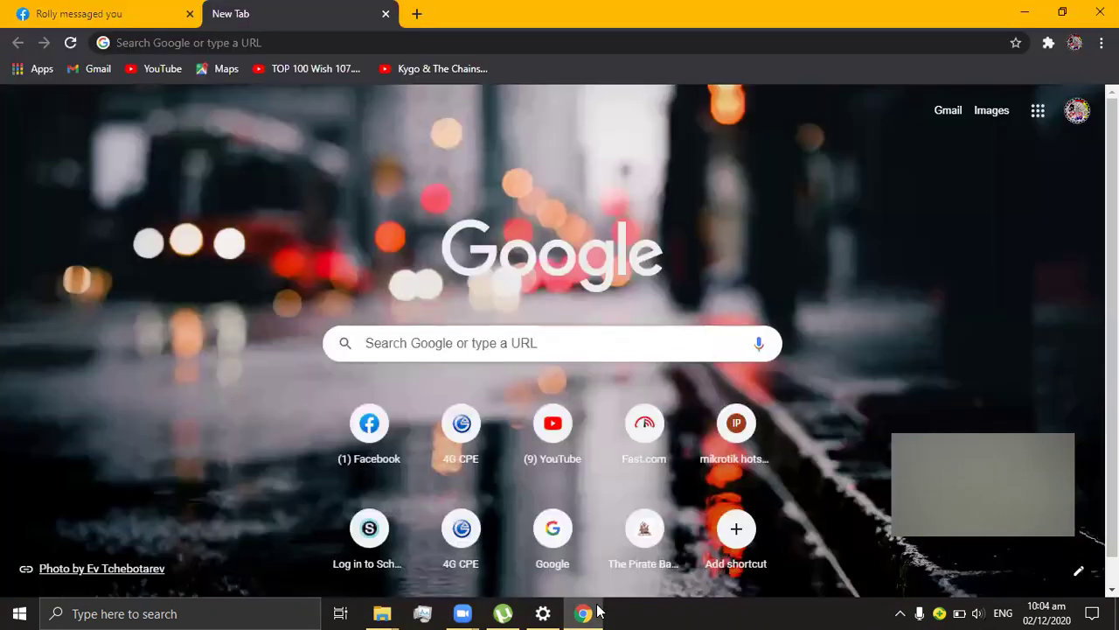
left_click(308, 43)
type("192")
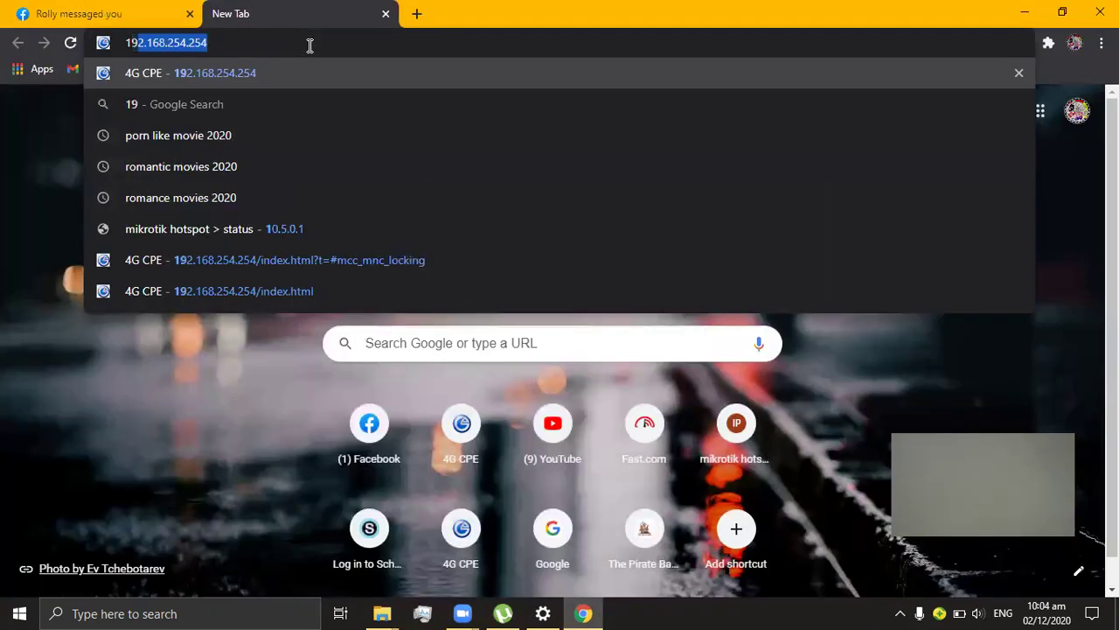
key("Right")
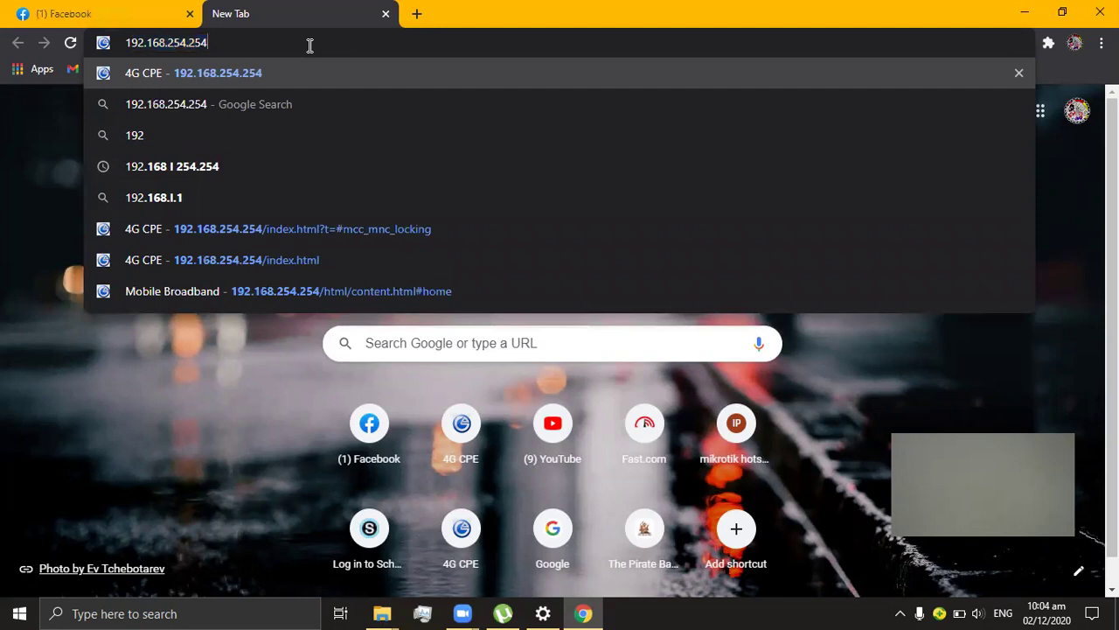
key("Return")
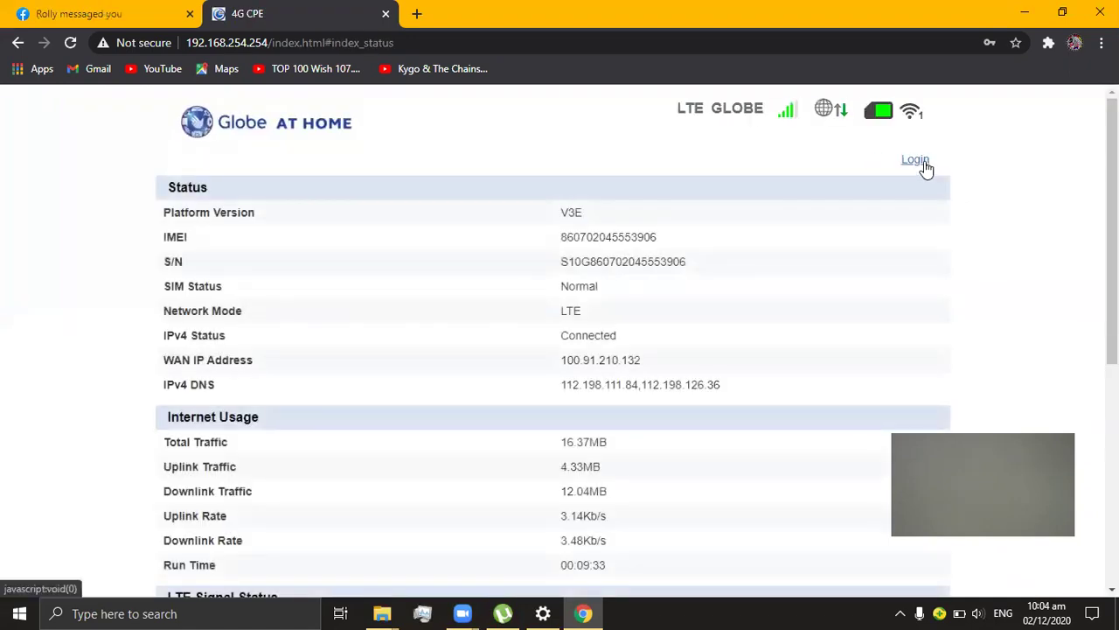
Step: Sign in to the router with the admin username and password
left_click(925, 161)
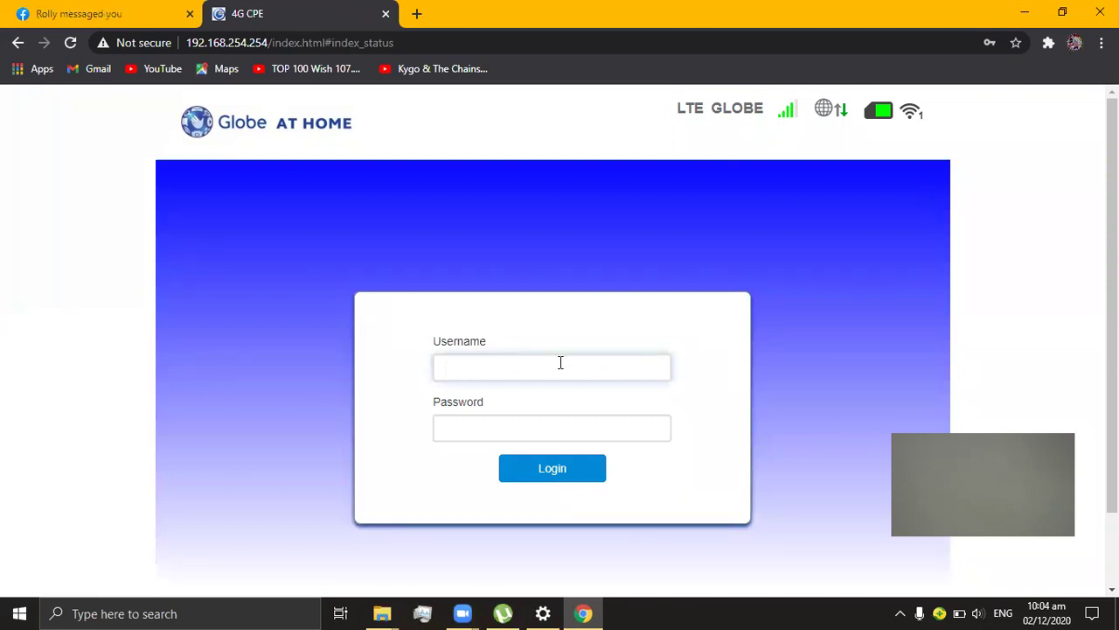
key("Tab")
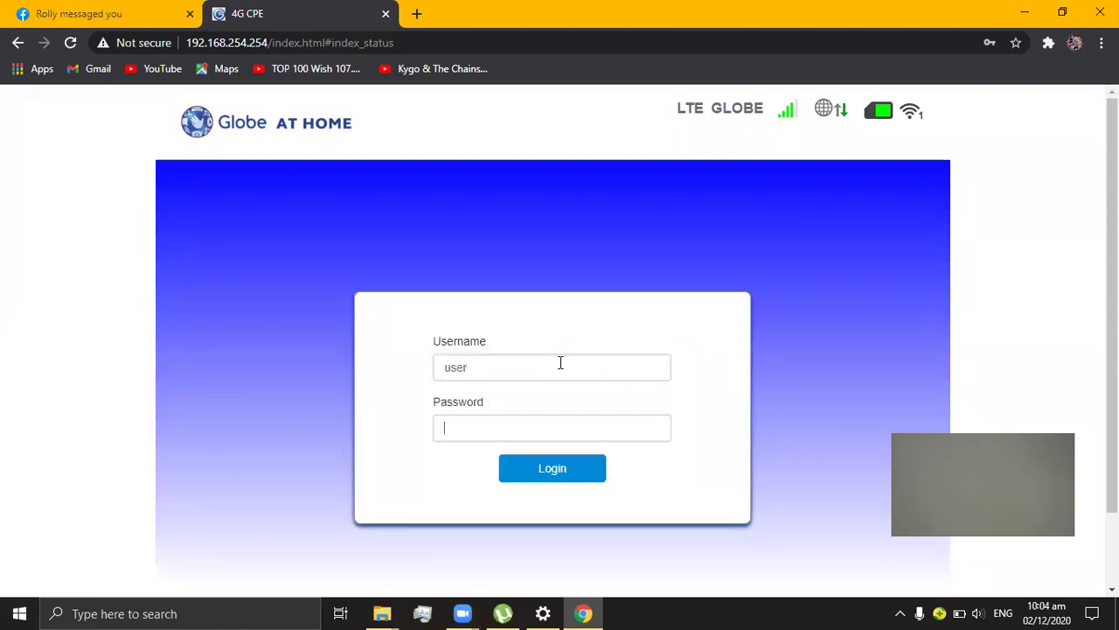
key("Return")
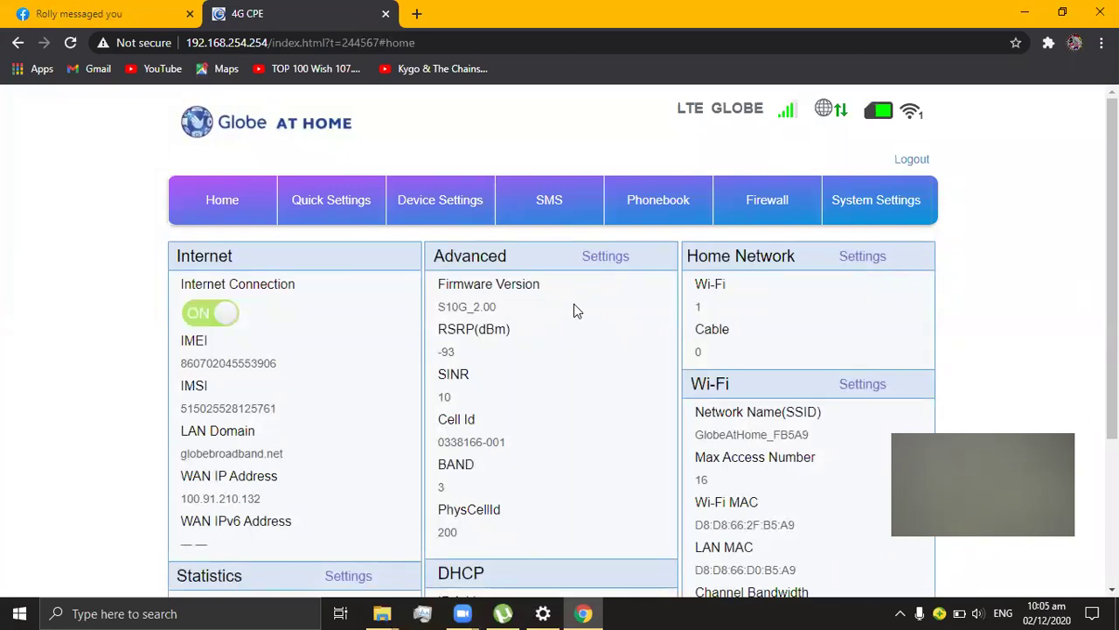
Step: Go to Device Settings > Advanced Settings and change the URL ending to #frequency
left_click(459, 219)
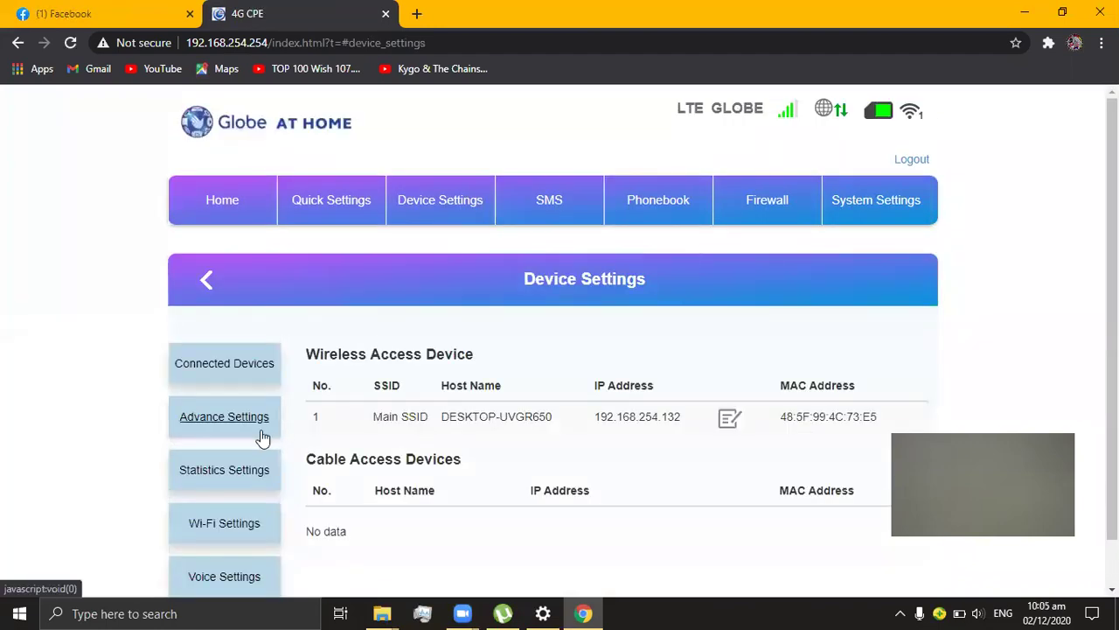
left_click(251, 424)
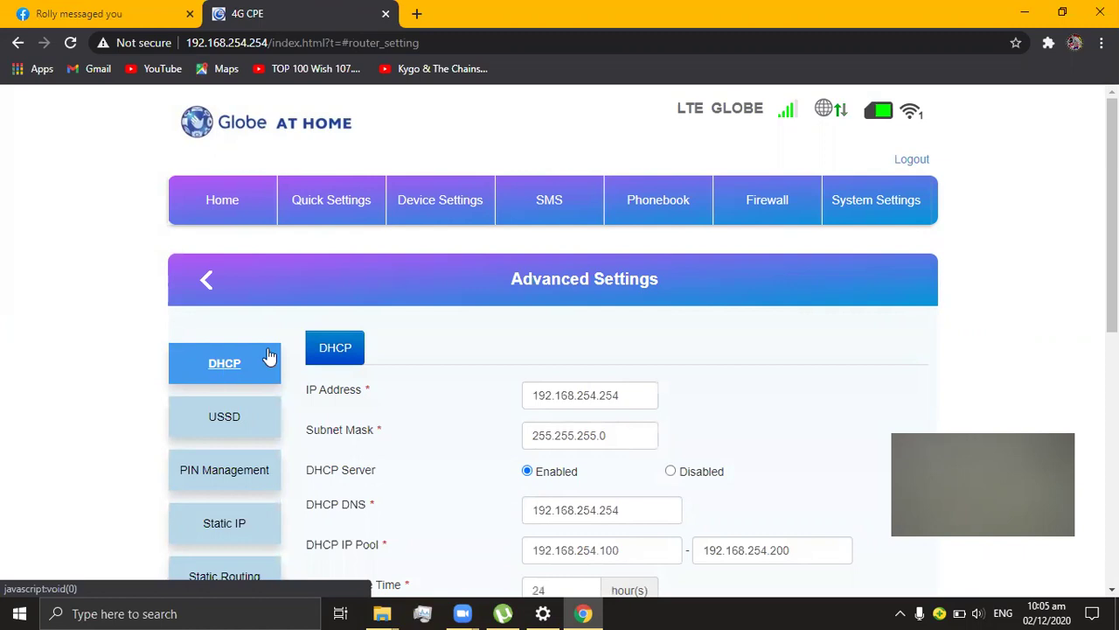
scroll(298, 341, "down", 3)
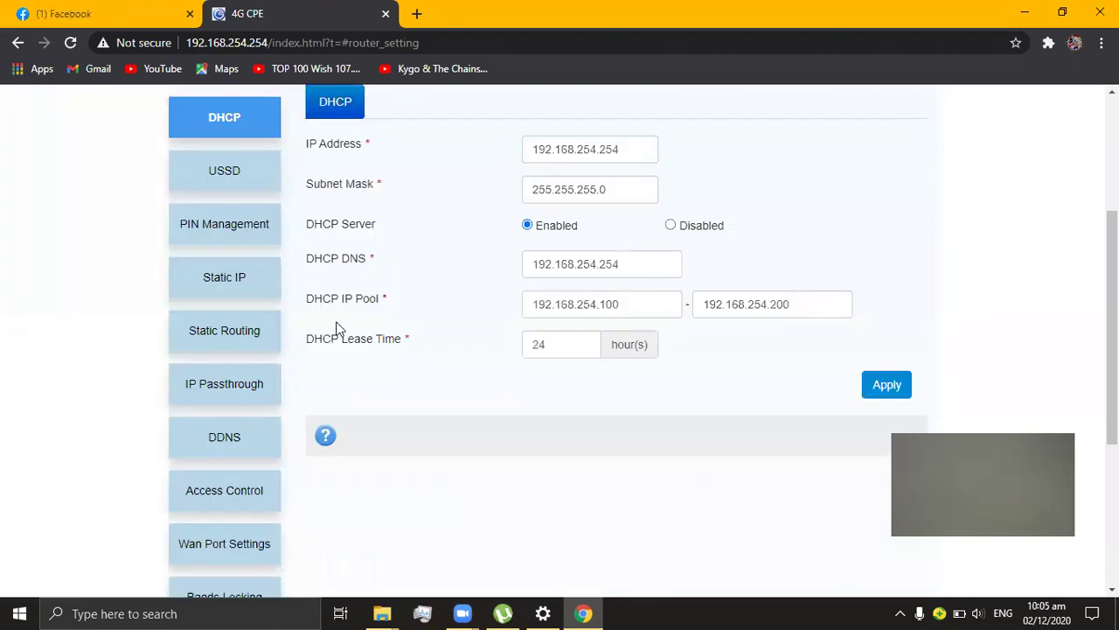
left_click_drag(421, 43, 350, 43)
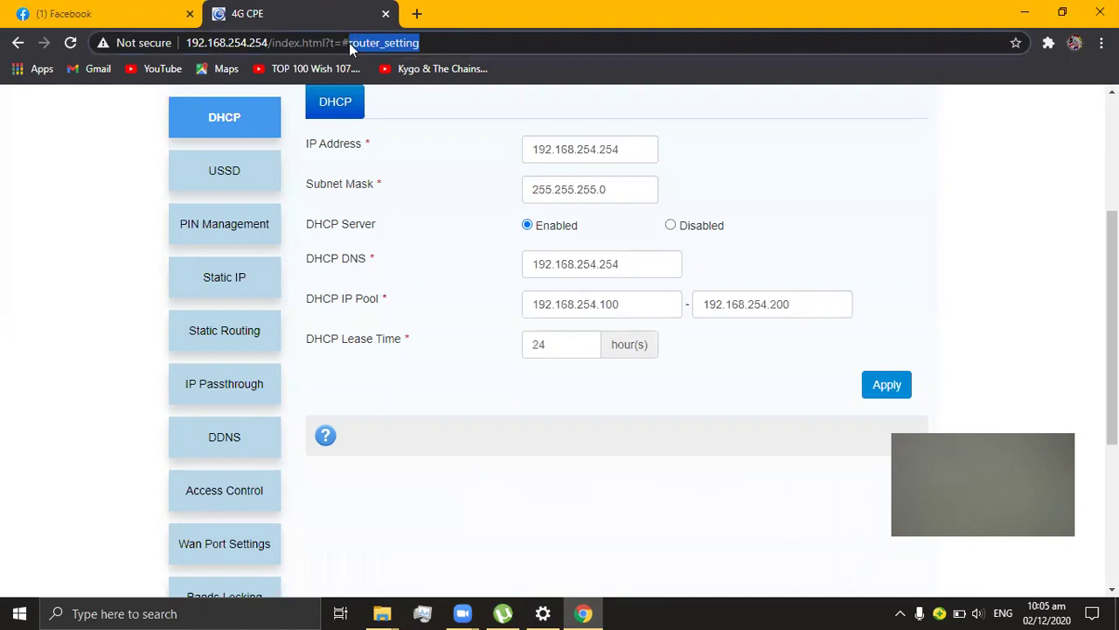
type("fre")
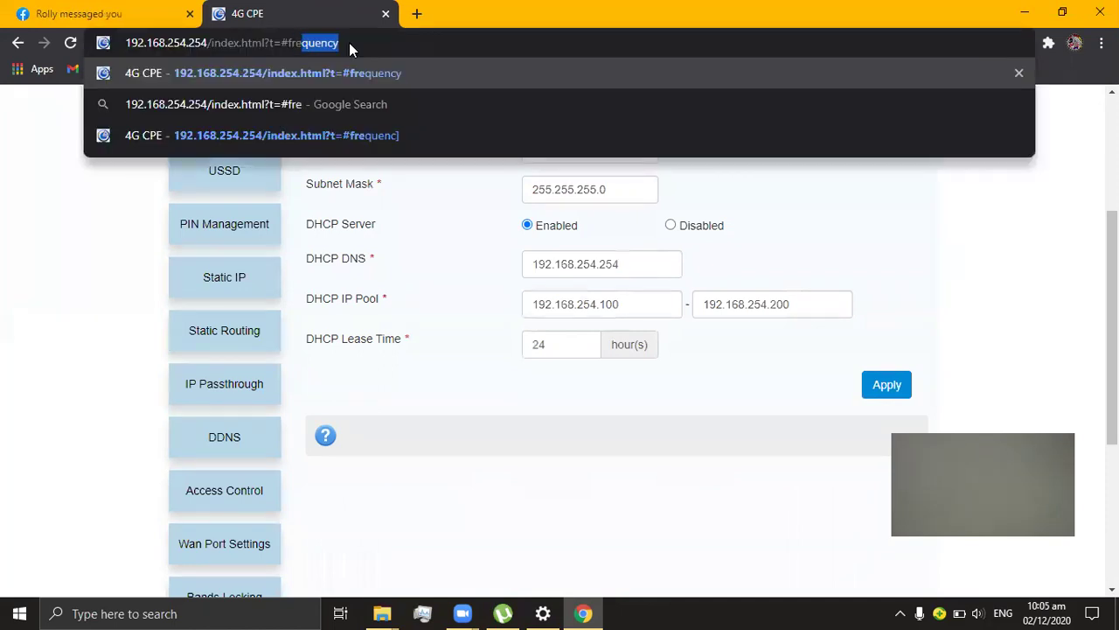
key("Return")
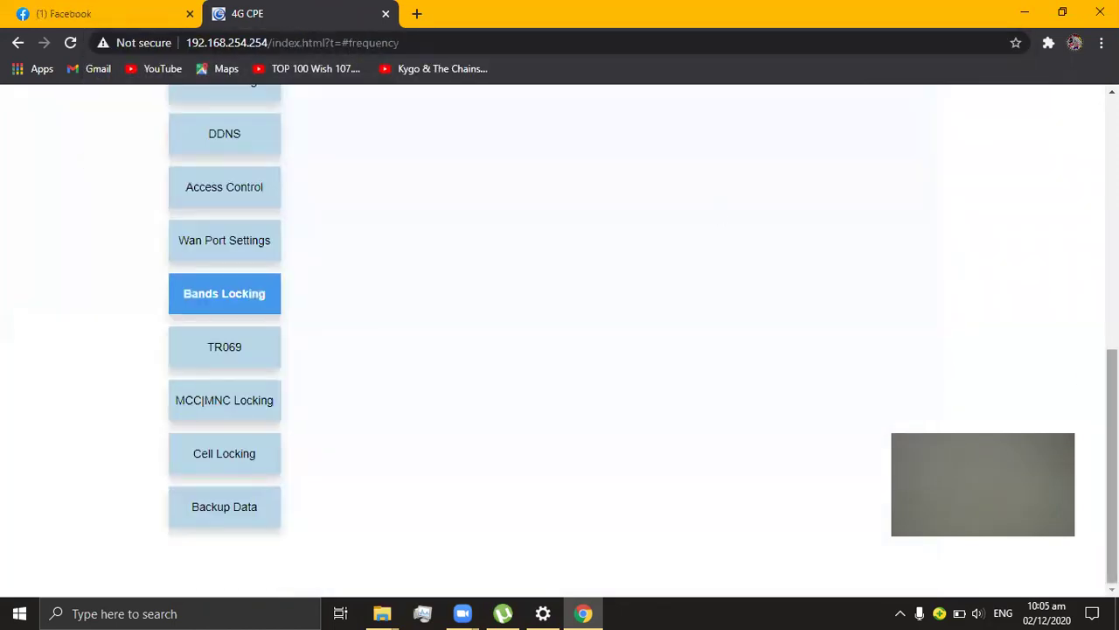
Step: Scroll up to the Frequency Locking panel with band3, band28, band40 and band41 checked
scroll(1110, 394, "up", 2)
scroll(641, 341, "up", 4)
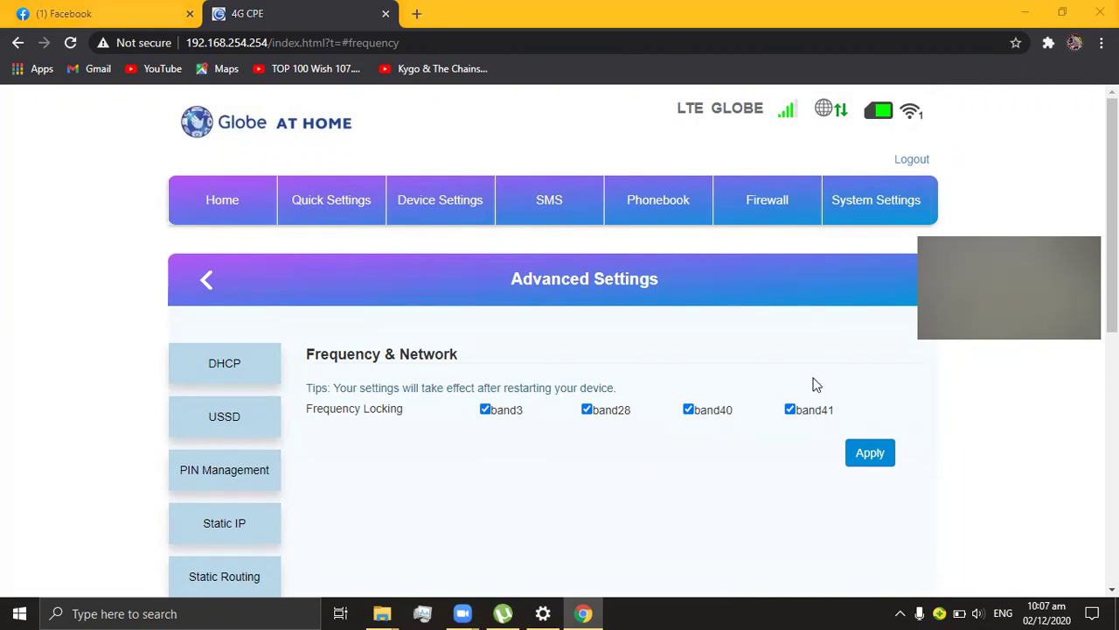
Step: Leave only band3 checked in Frequency Locking, apply it and confirm the network restart
left_click(495, 418)
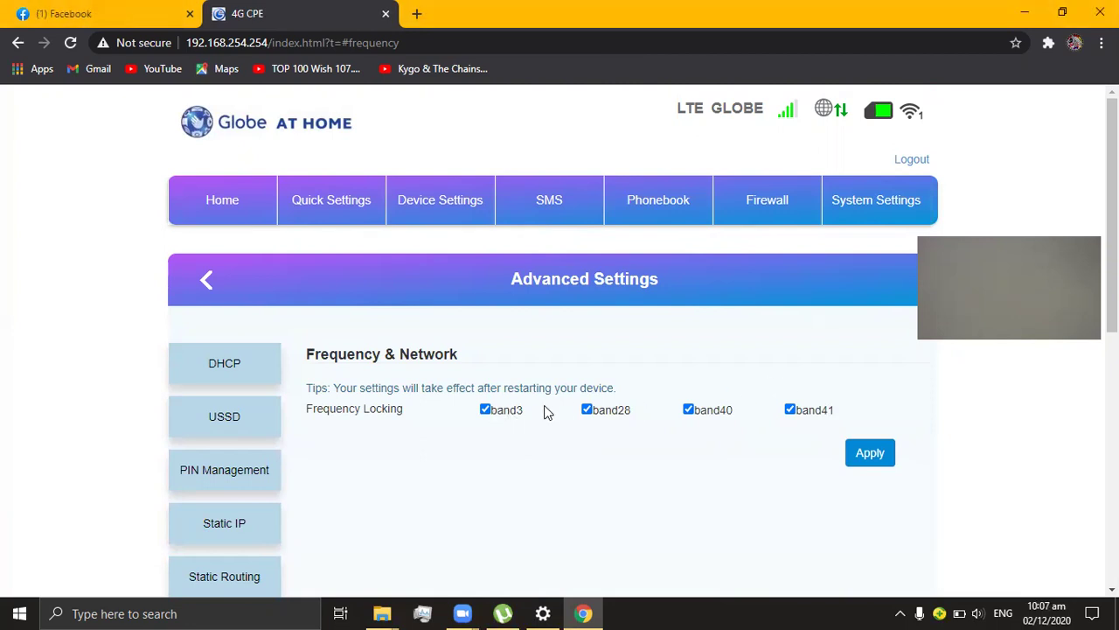
left_click(494, 412)
left_click(587, 409)
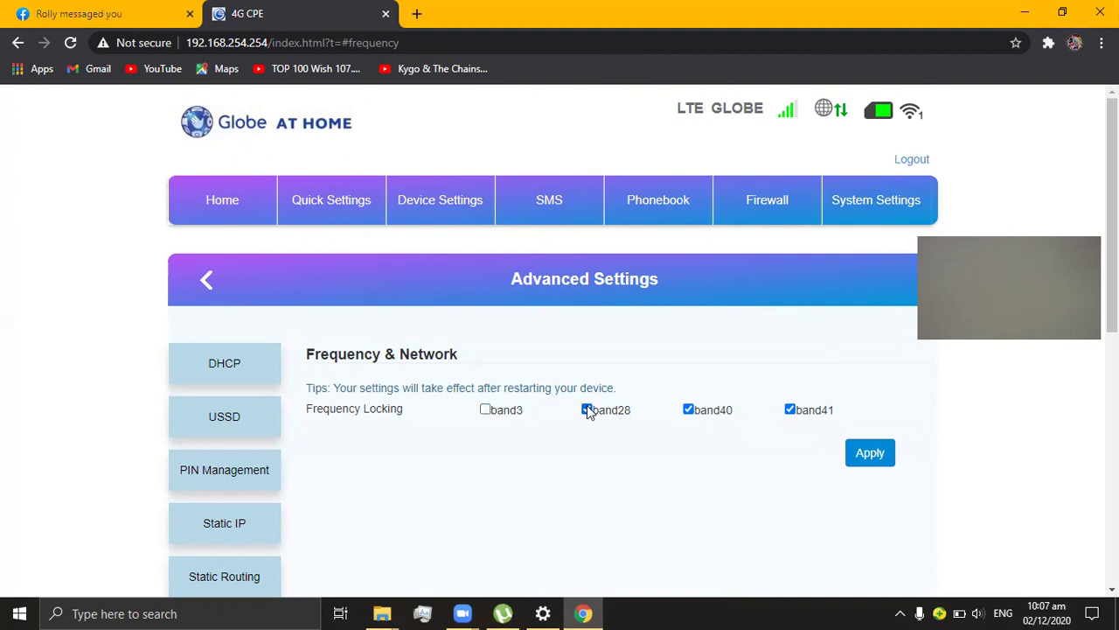
left_click(689, 410)
left_click(790, 409)
left_click(487, 411)
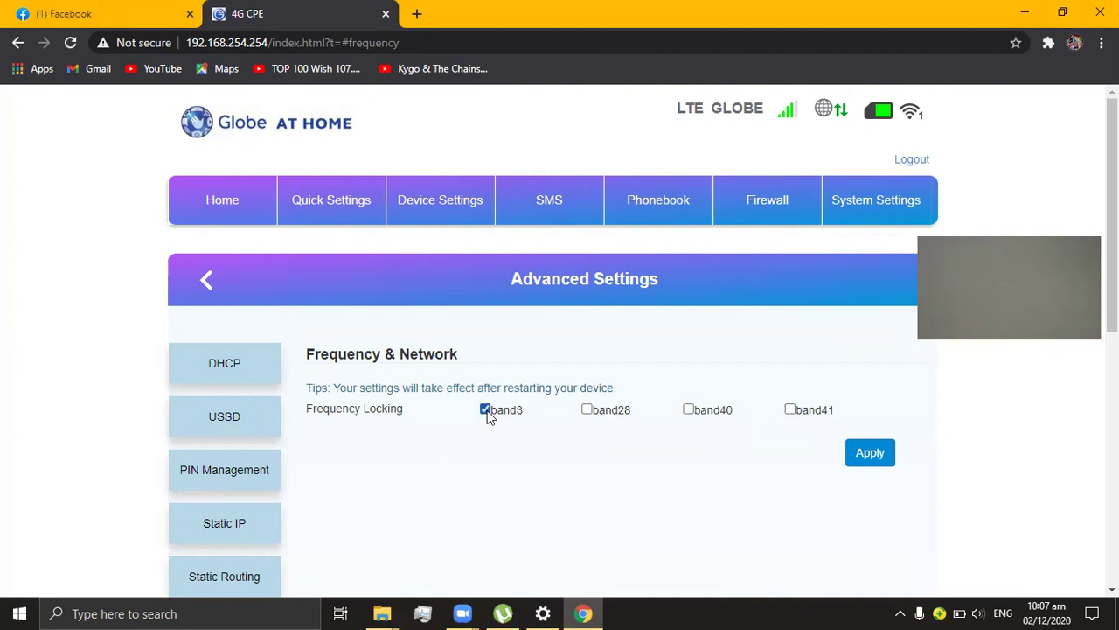
left_click(866, 453)
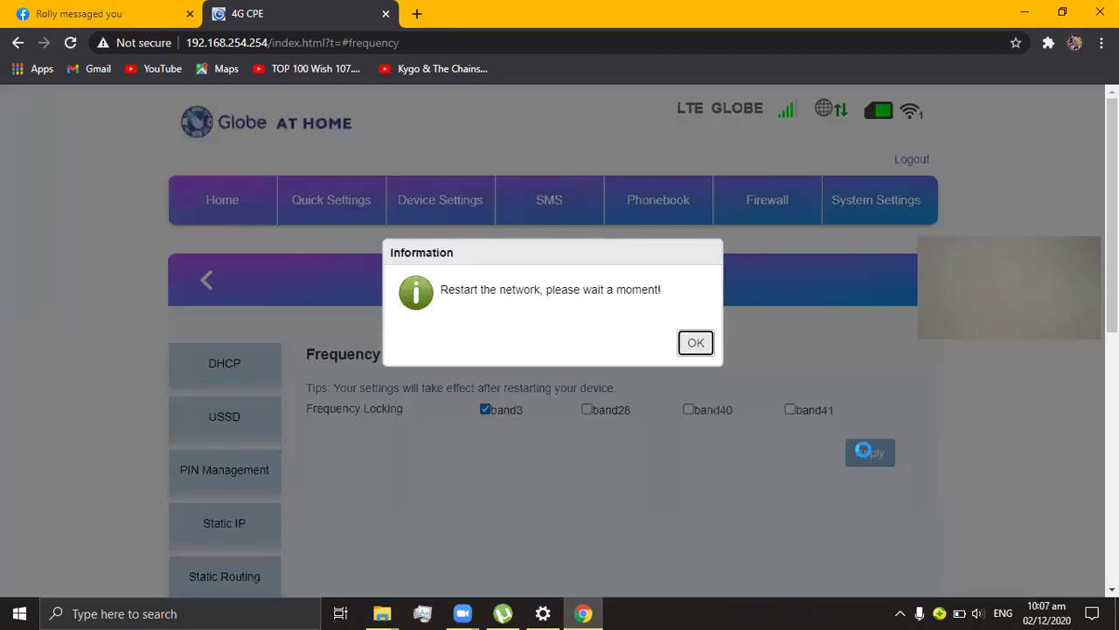
left_click(708, 343)
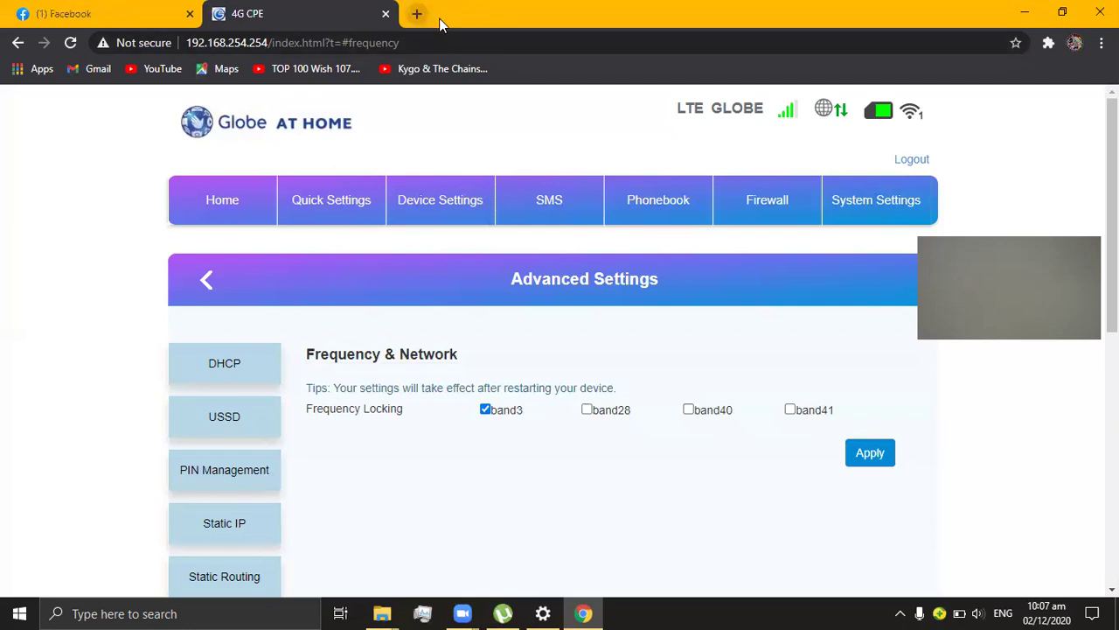
Step: Run Fast.com in a new tab and show details: 940 Kbps down, 2.9 Mbps up, 50 ms
left_click(416, 13)
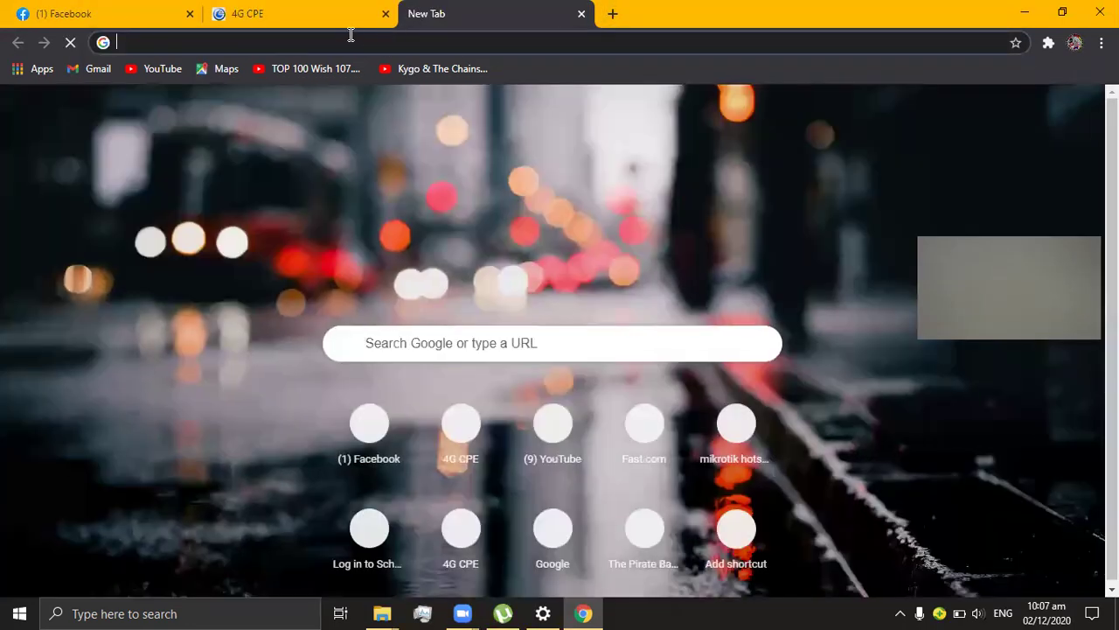
left_click(351, 42)
type("fast.com")
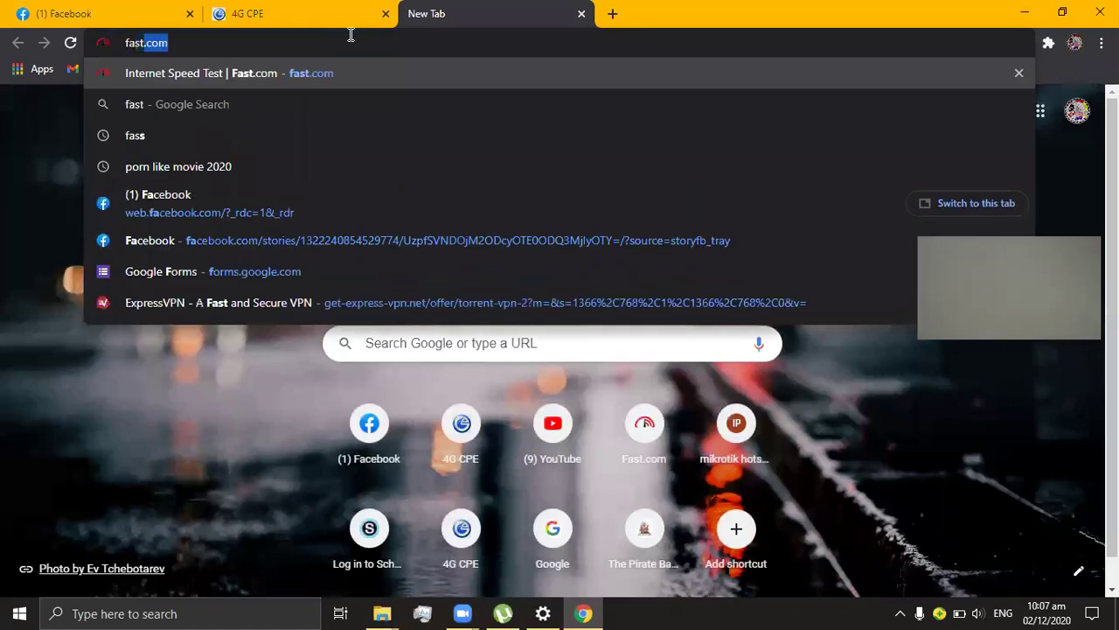
key("Return")
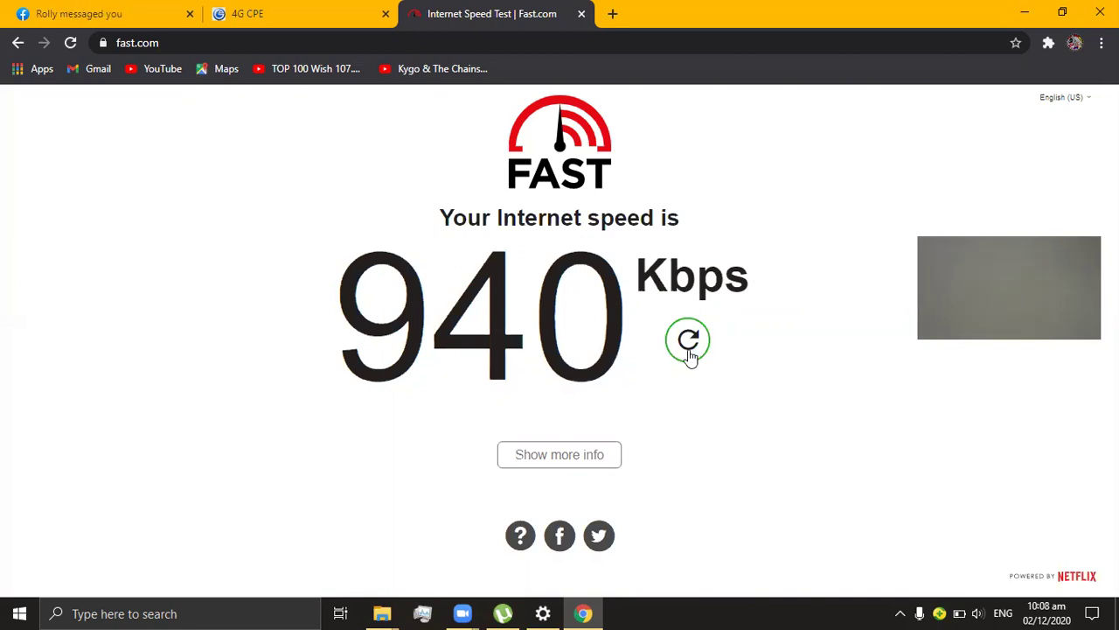
left_click(610, 454)
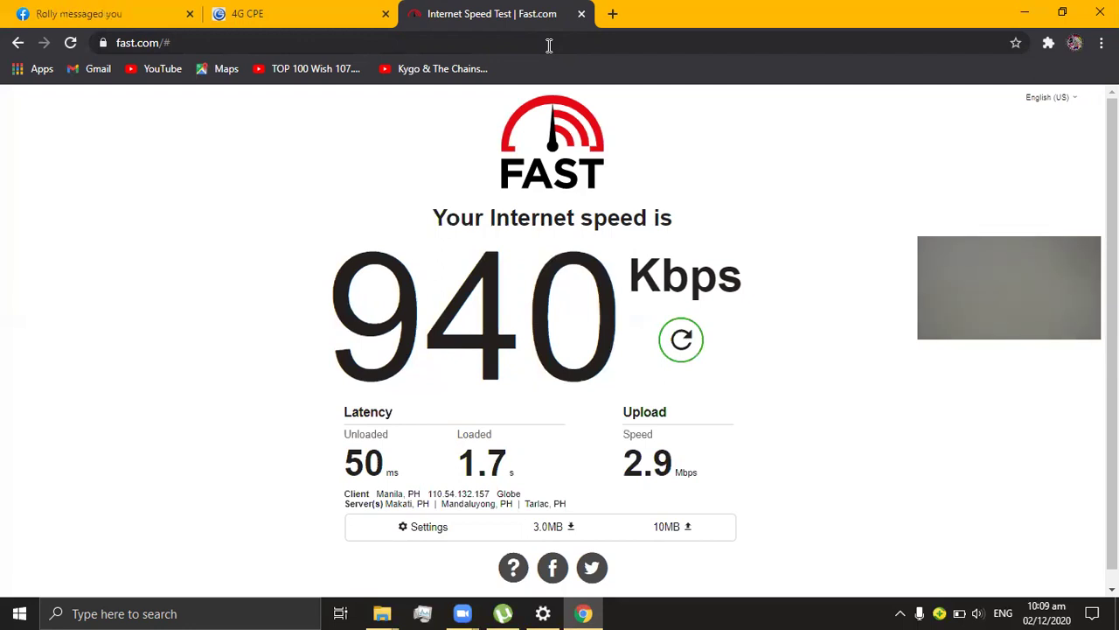
Step: Switch the lock to band28 only, apply it, then rerun Fast.com, which cannot connect
left_click(349, 8)
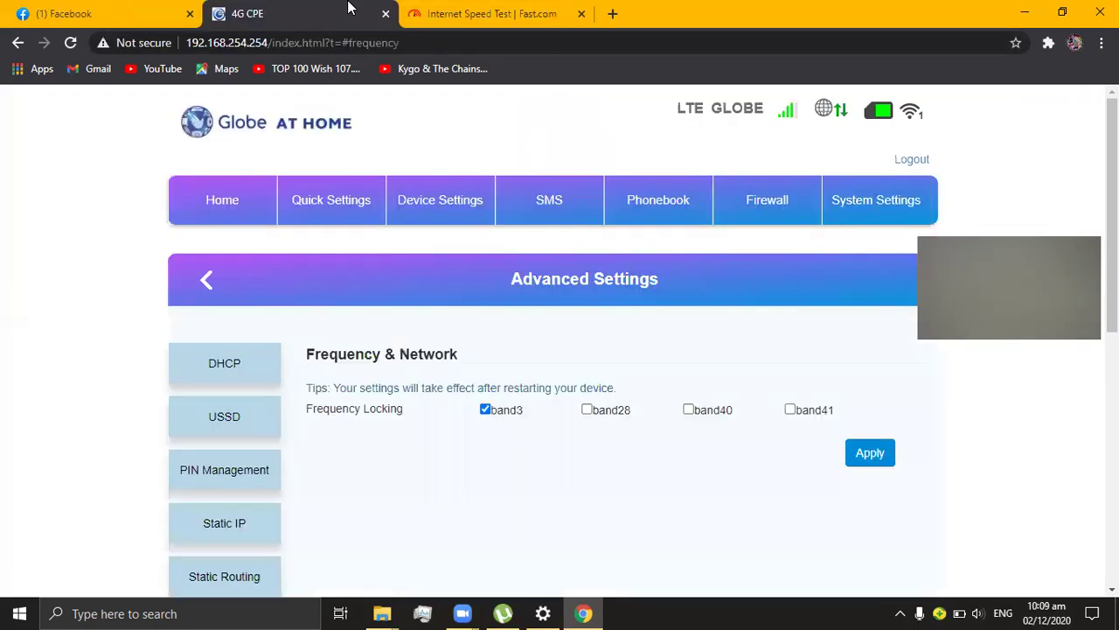
left_click(486, 409)
left_click(587, 409)
left_click(870, 452)
left_click(709, 353)
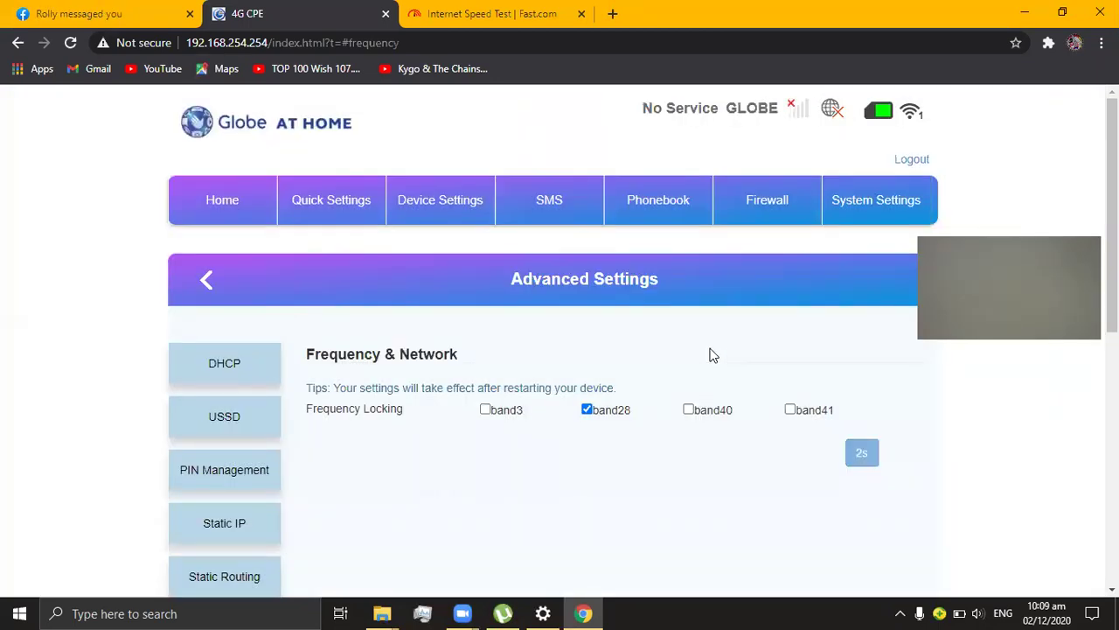
left_click(450, 12)
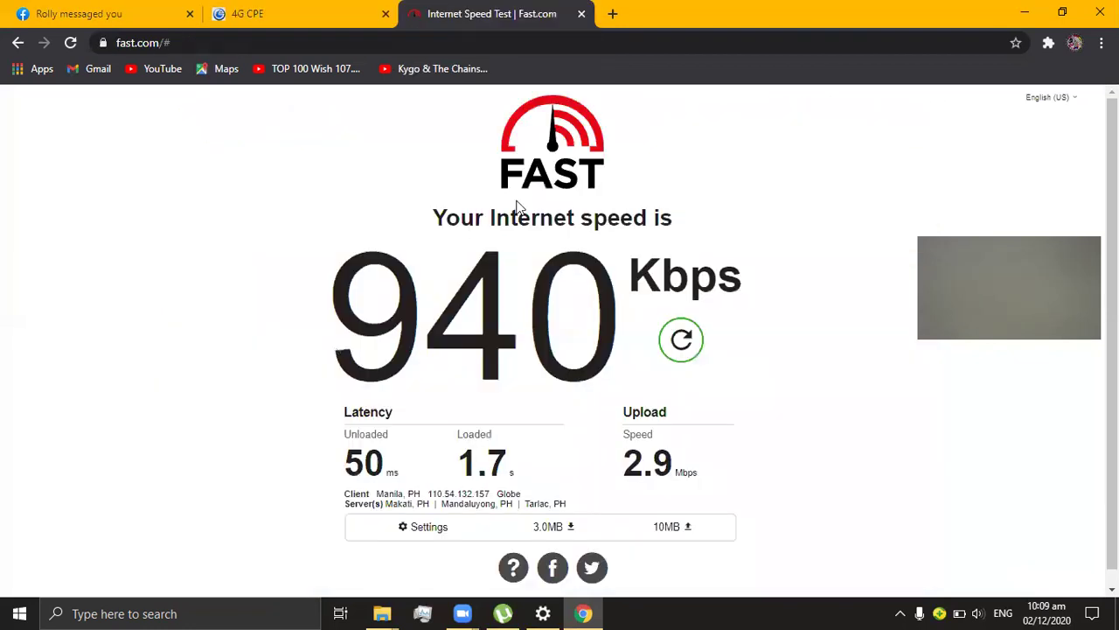
left_click(683, 340)
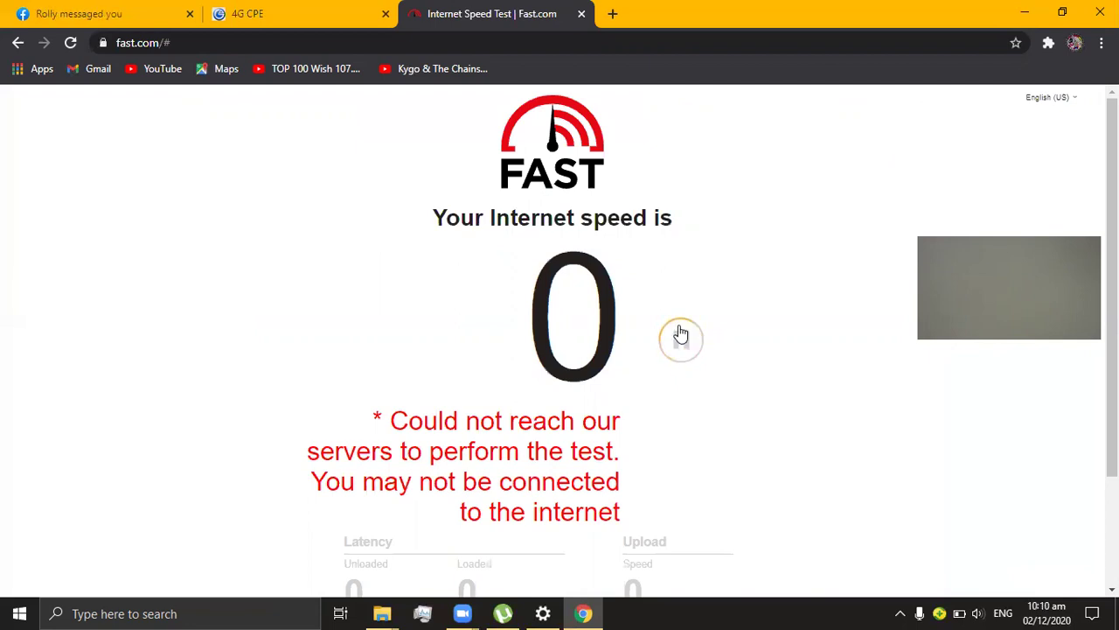
Step: Reload fast.com from the address bar to retest the band28 connection
left_click(900, 612)
left_click(900, 612)
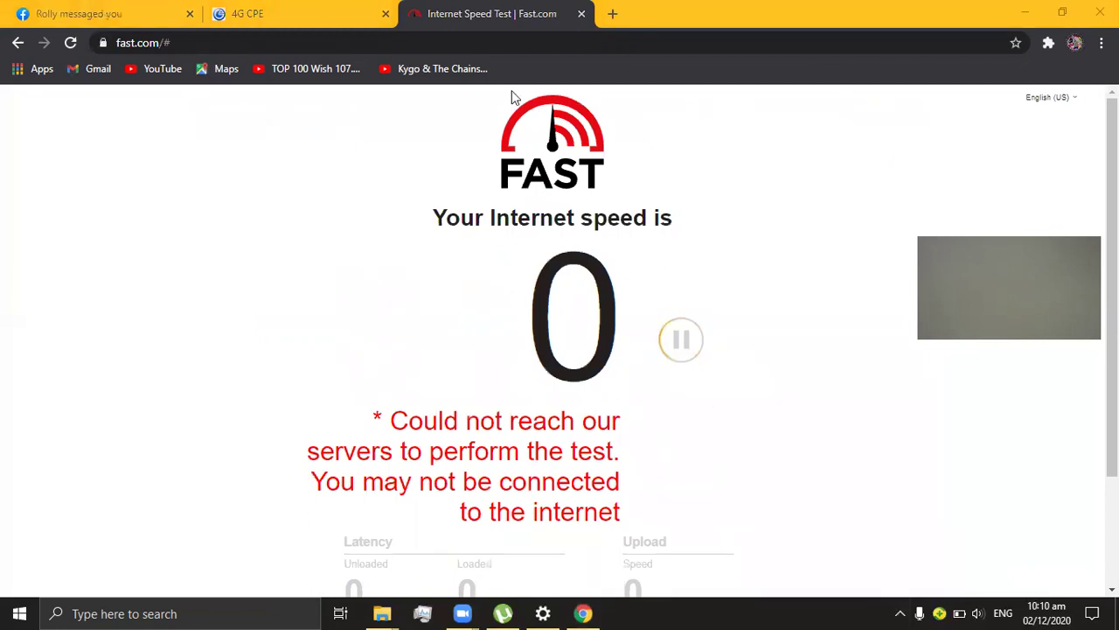
left_click(321, 33)
type("fast")
key("Return")
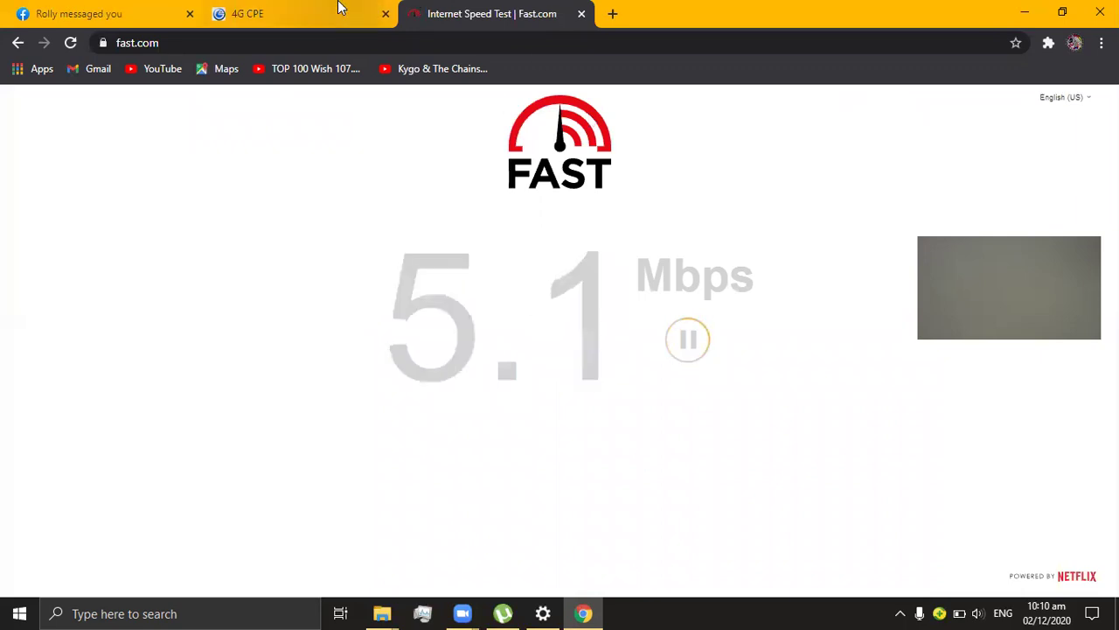
left_click(289, 7)
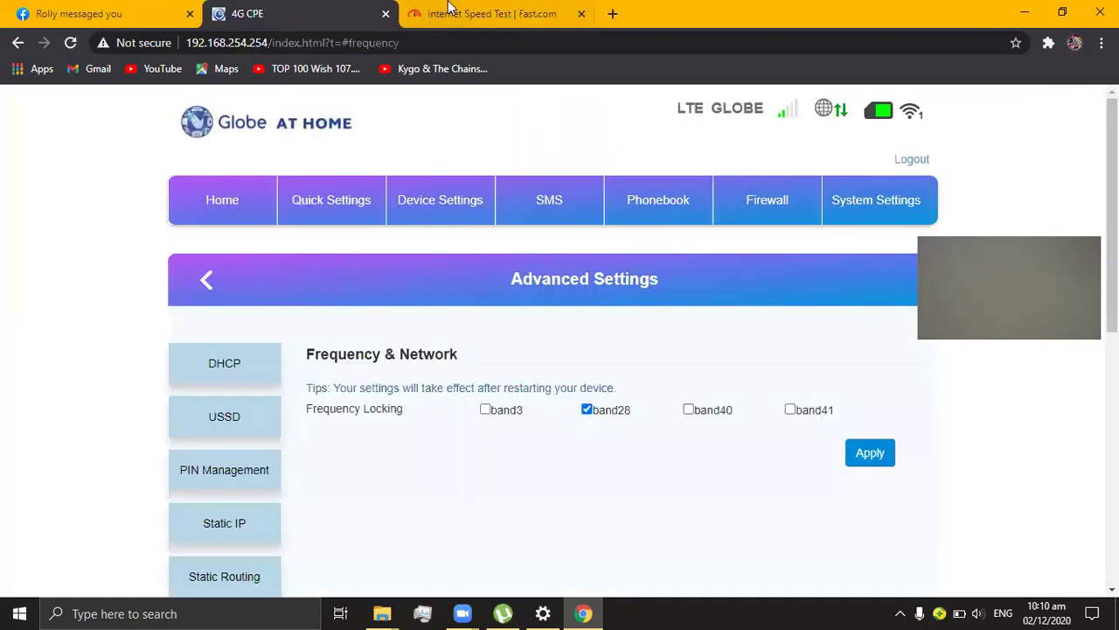
Step: Show the full Fast.com result: 3.9 Mbps down, 5.2 Mbps up, 42 ms latency
left_click(448, 7)
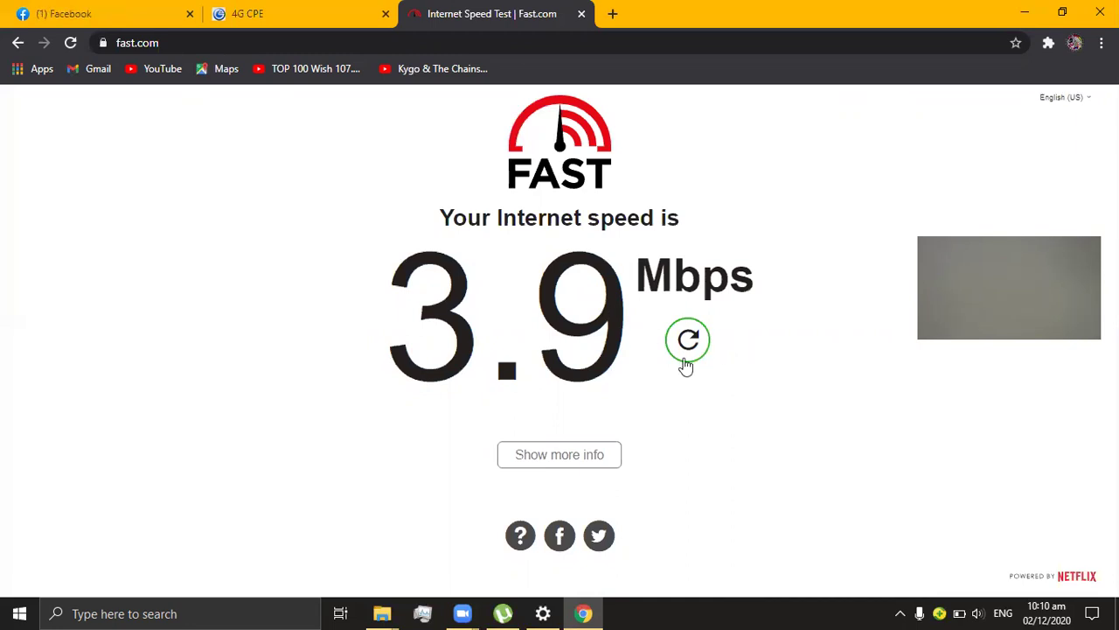
left_click(591, 457)
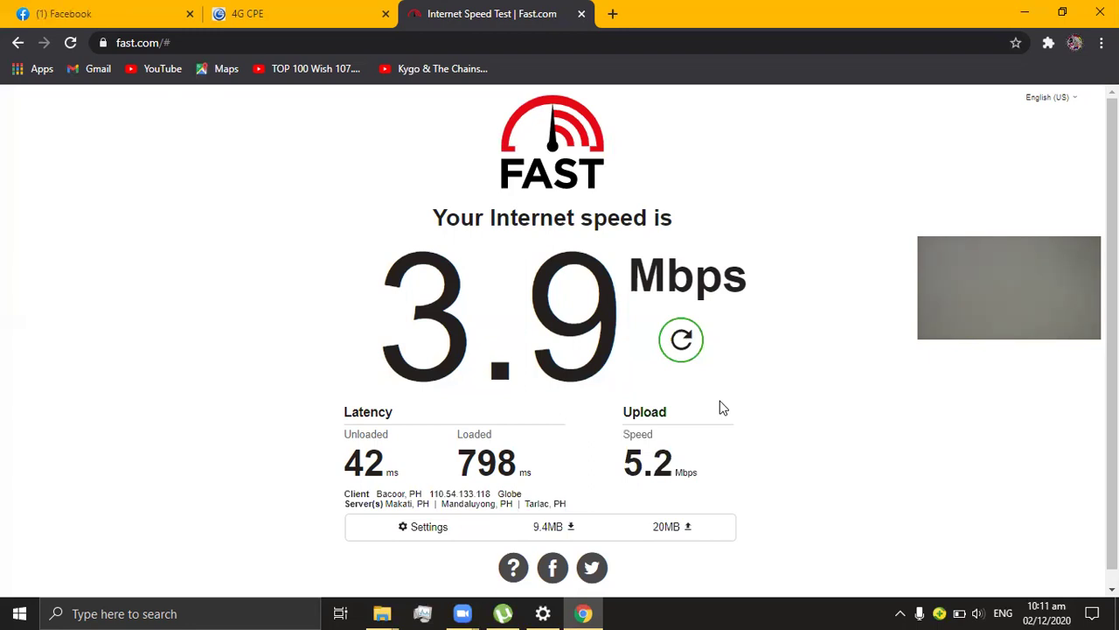
Step: Change the frequency lock from band28 to band40 only, apply it and confirm the restart
left_click(317, 12)
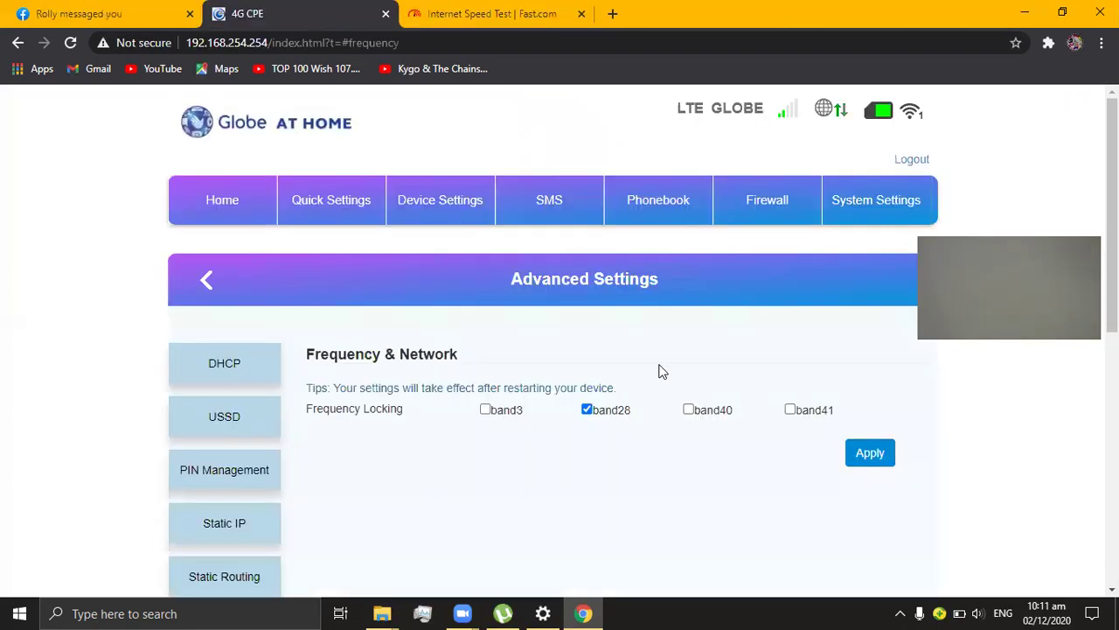
left_click(585, 408)
left_click(688, 411)
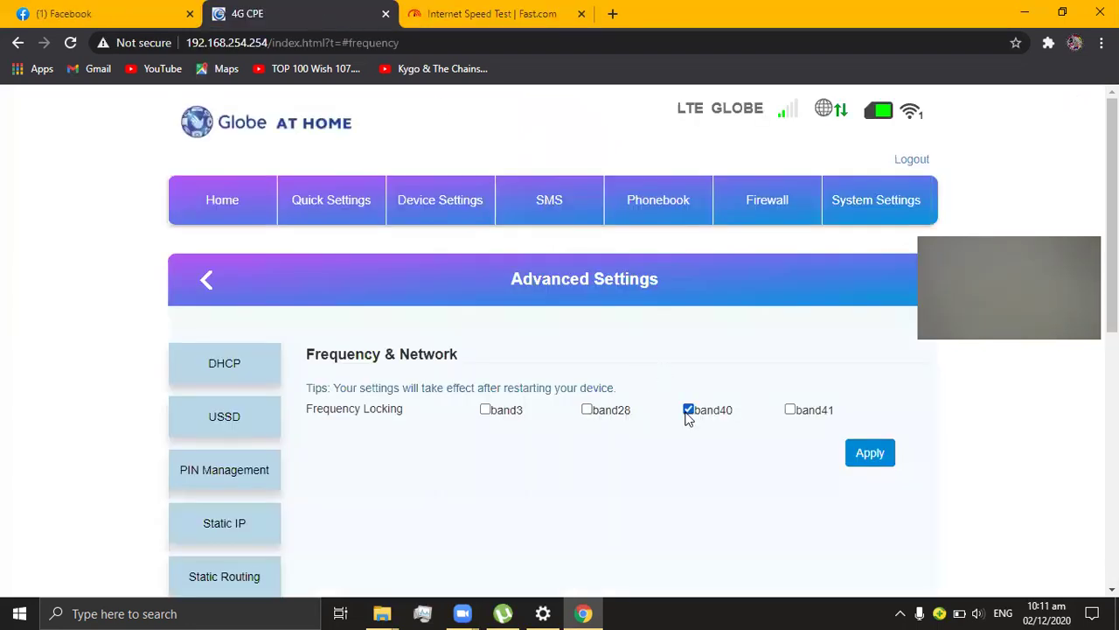
left_click(869, 452)
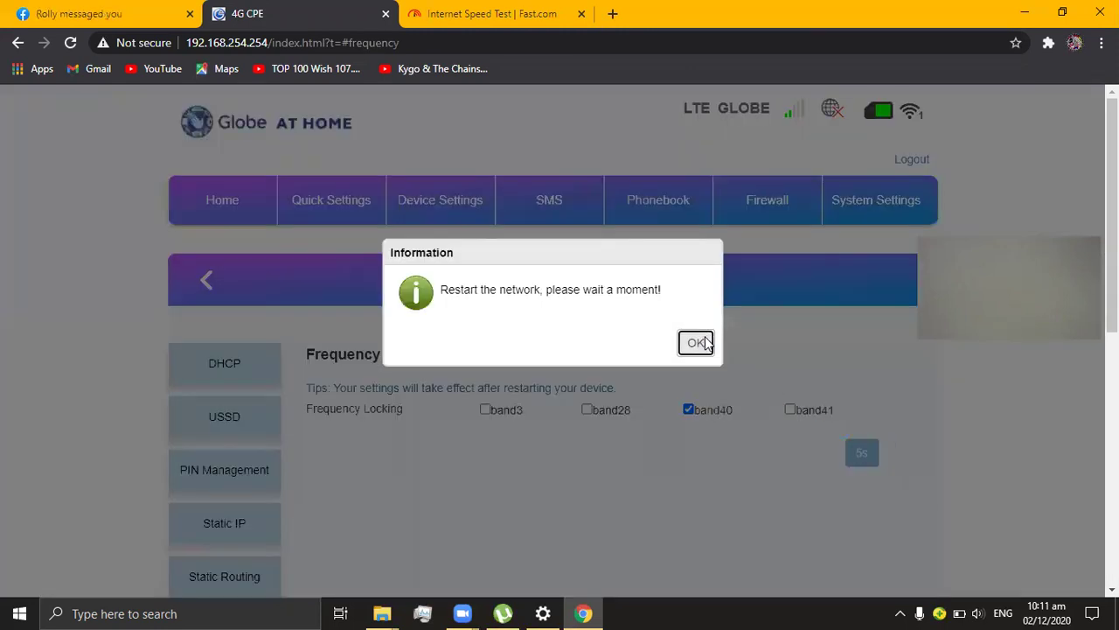
left_click(696, 342)
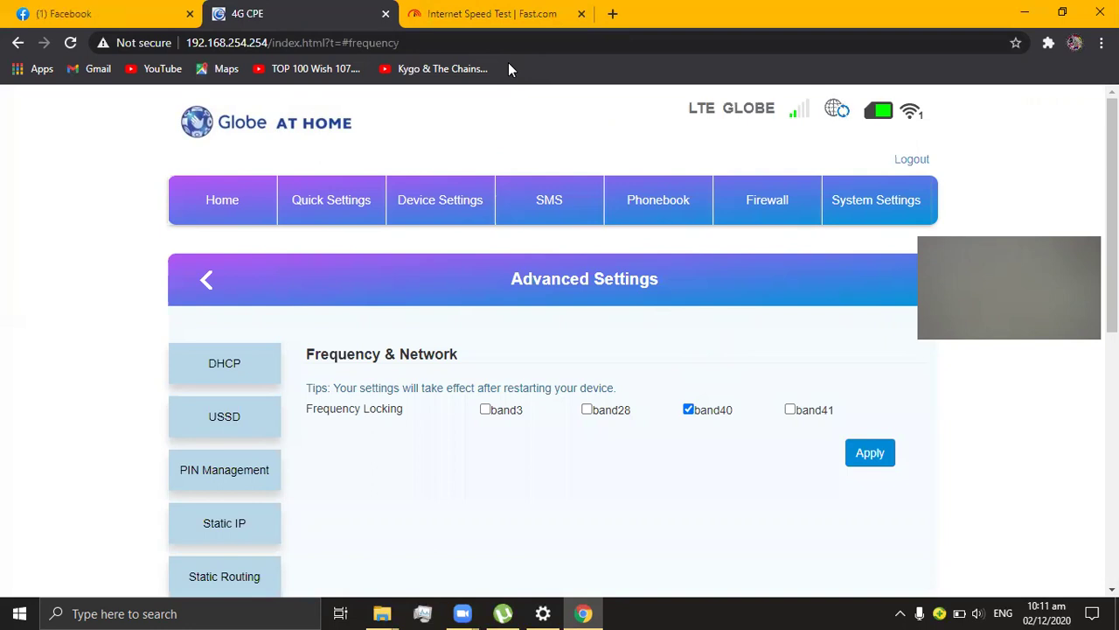
Step: Rerun the Fast.com speed test on band40, getting 2.0 Mbps down and 380 Kbps up
left_click(505, 24)
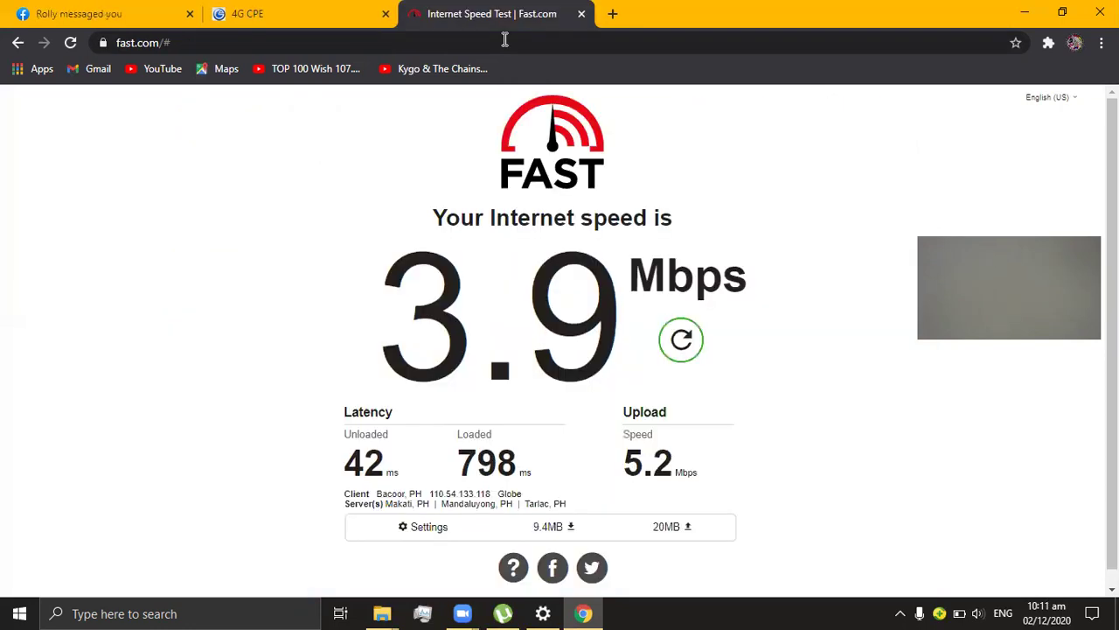
left_click(688, 354)
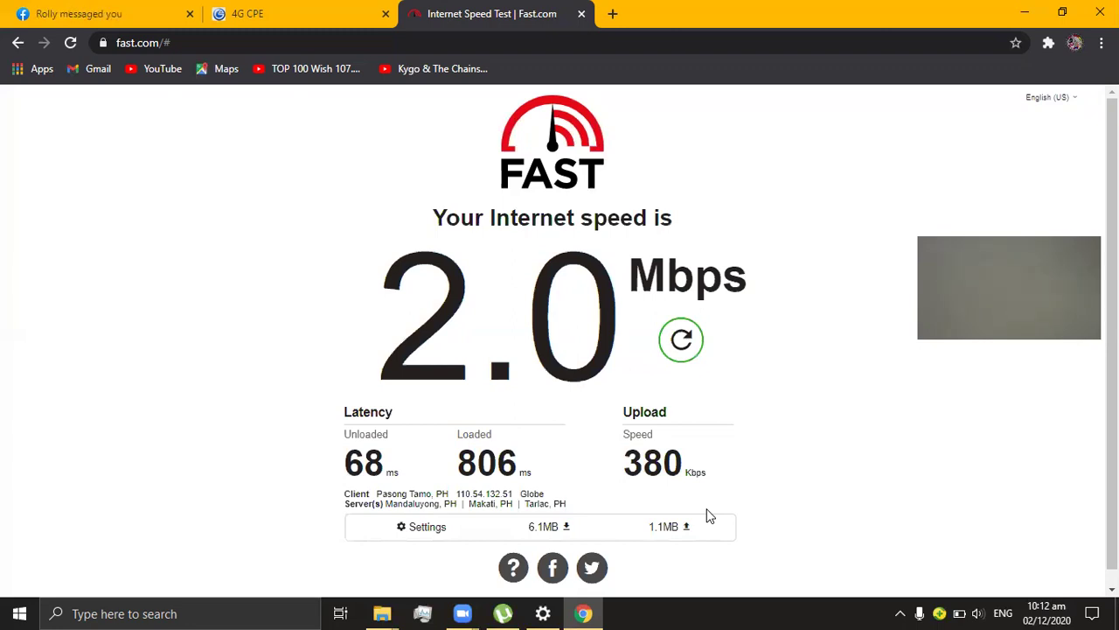
Step: Switch the frequency lock from band40 to band41, apply it, and check the reconnection
left_click(358, 14)
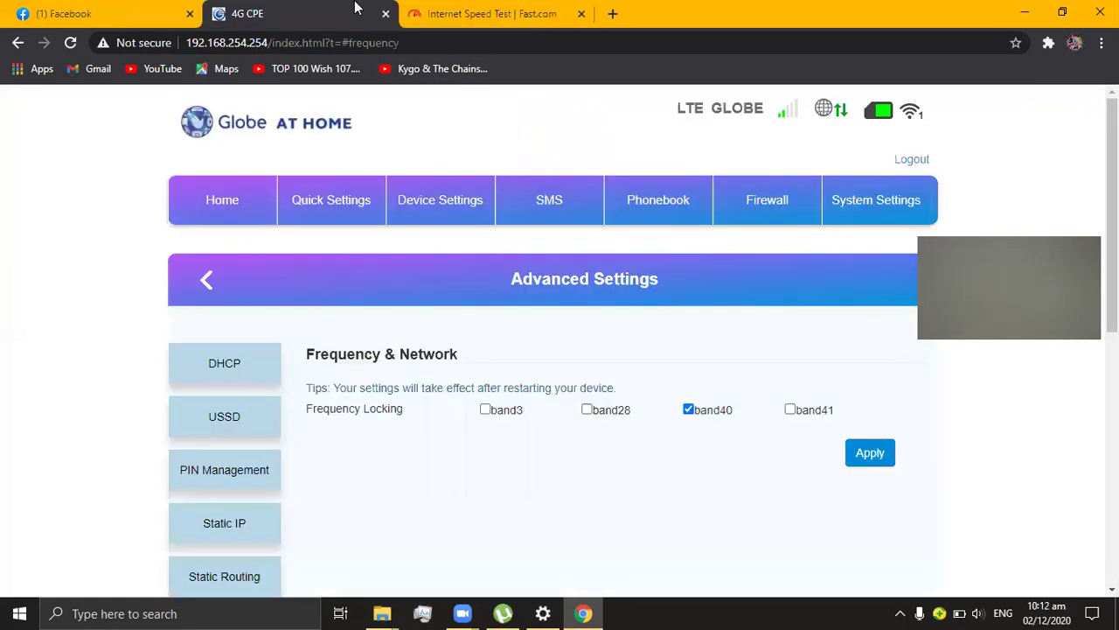
left_click(689, 408)
left_click(789, 408)
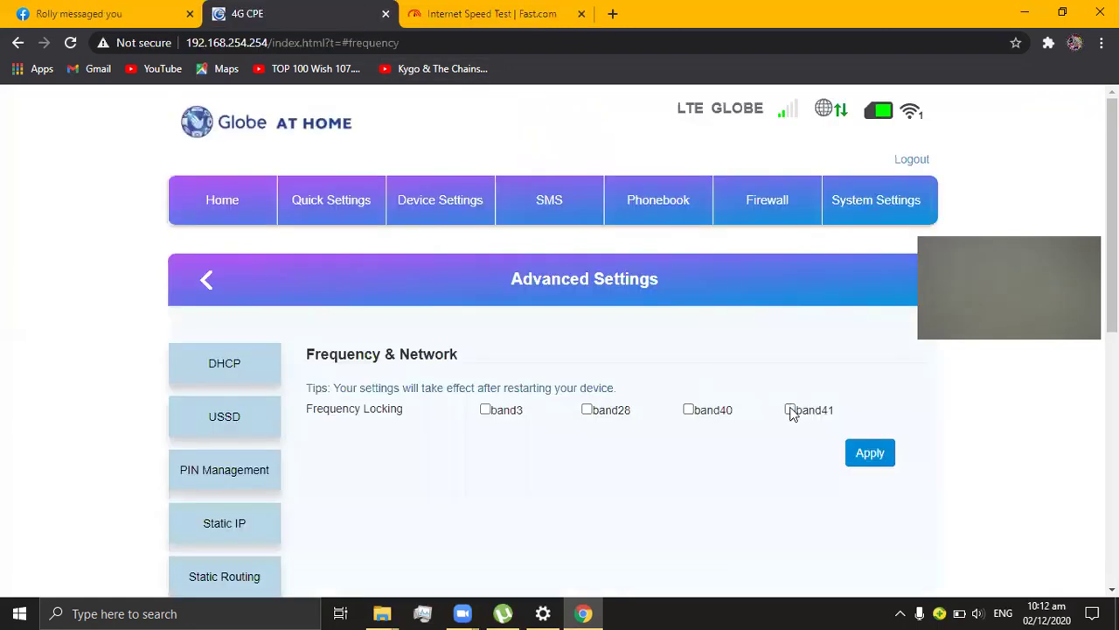
left_click(859, 455)
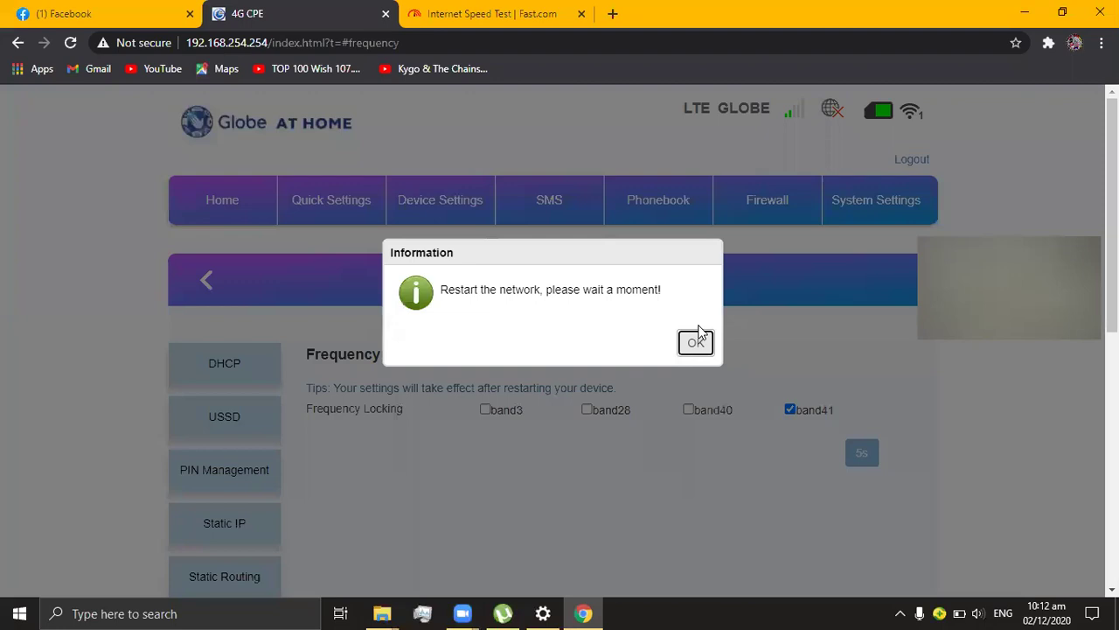
left_click(698, 343)
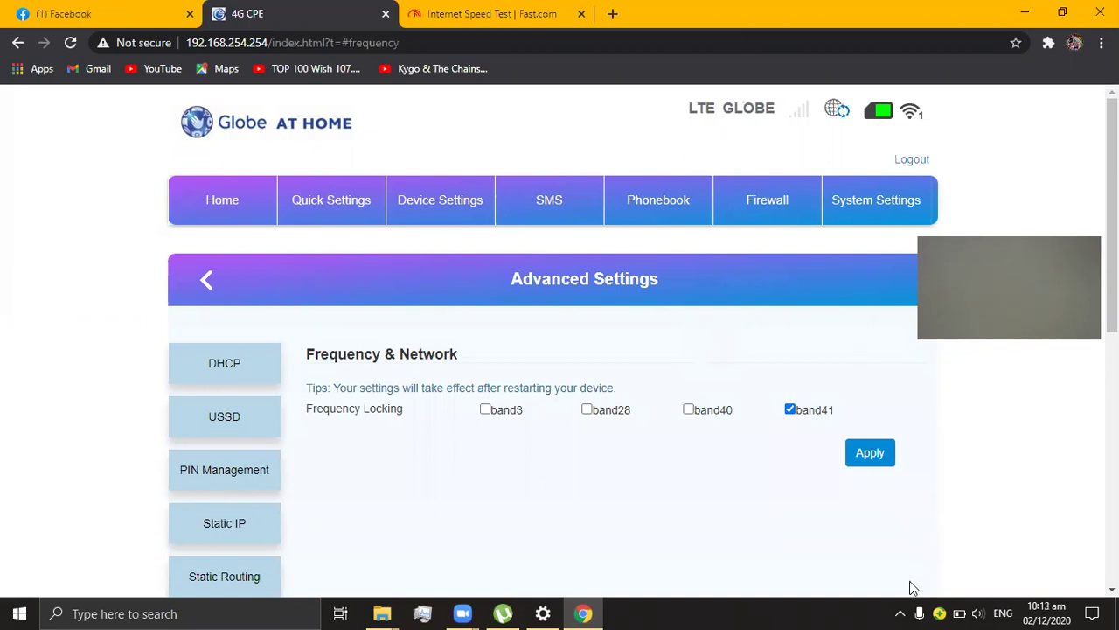
left_click(899, 613)
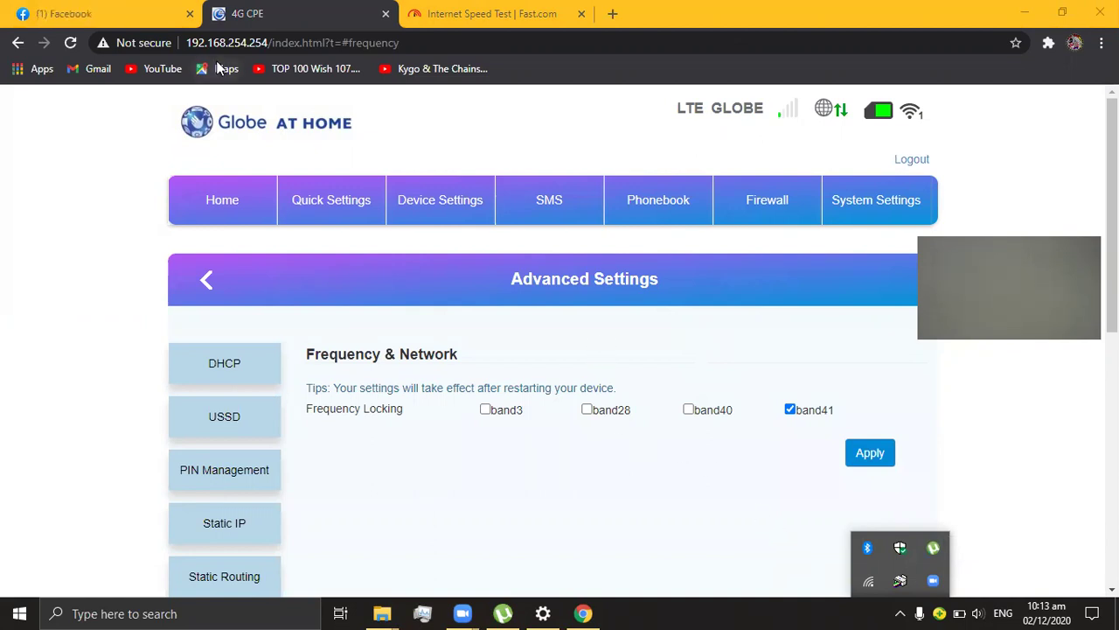
Step: Launch a new Fast.com speed test on band41, which reads 290 Kbps down, 360 Kbps up
left_click(470, 8)
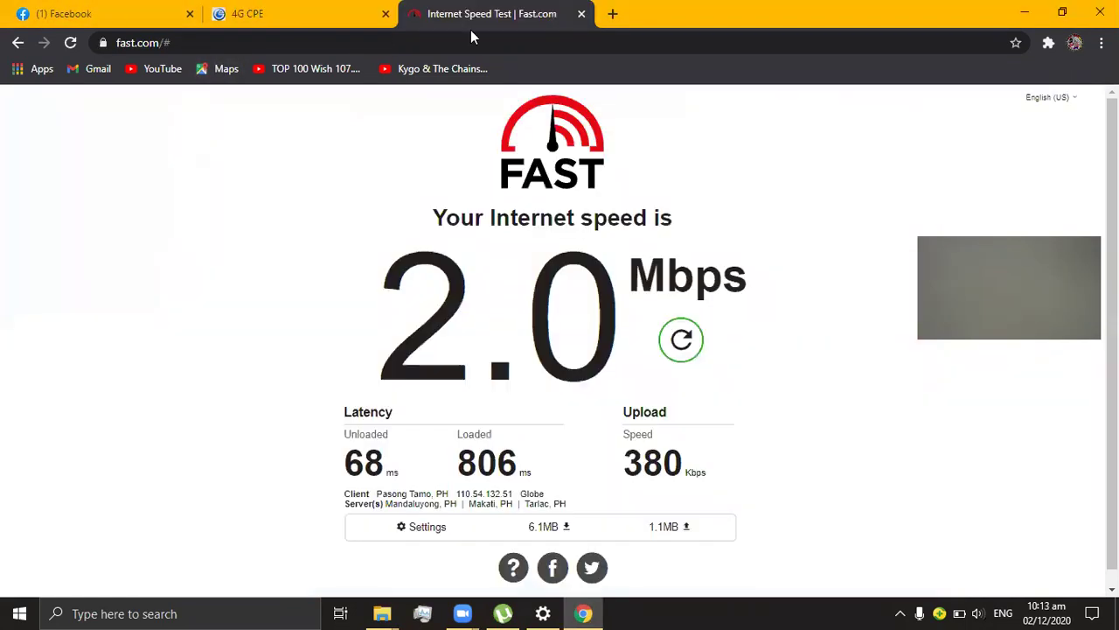
left_click(665, 335)
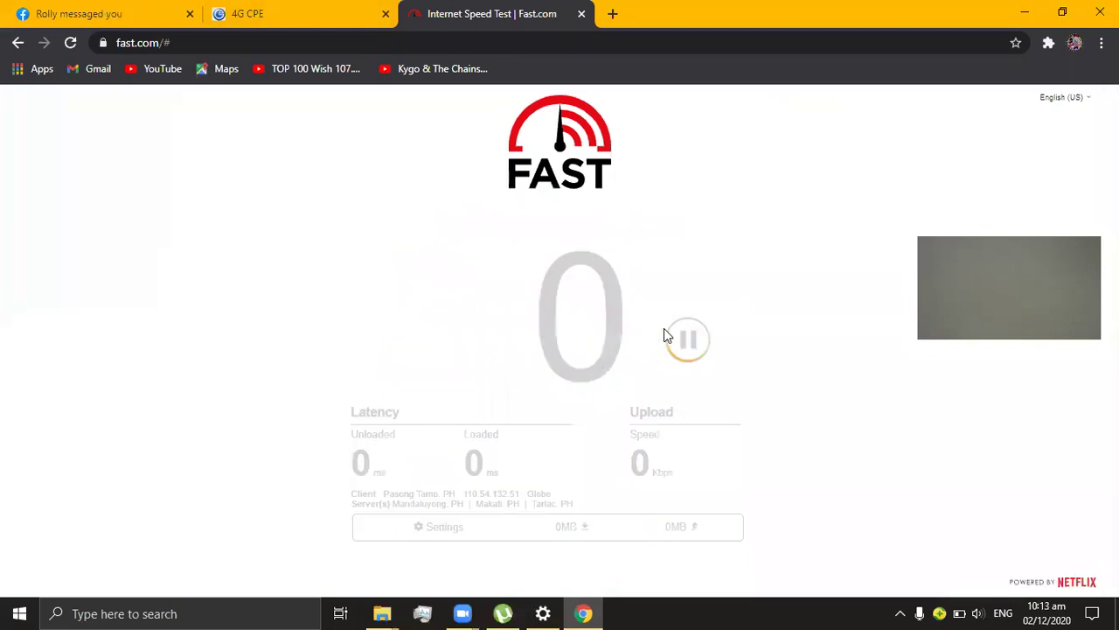
left_click(285, 9)
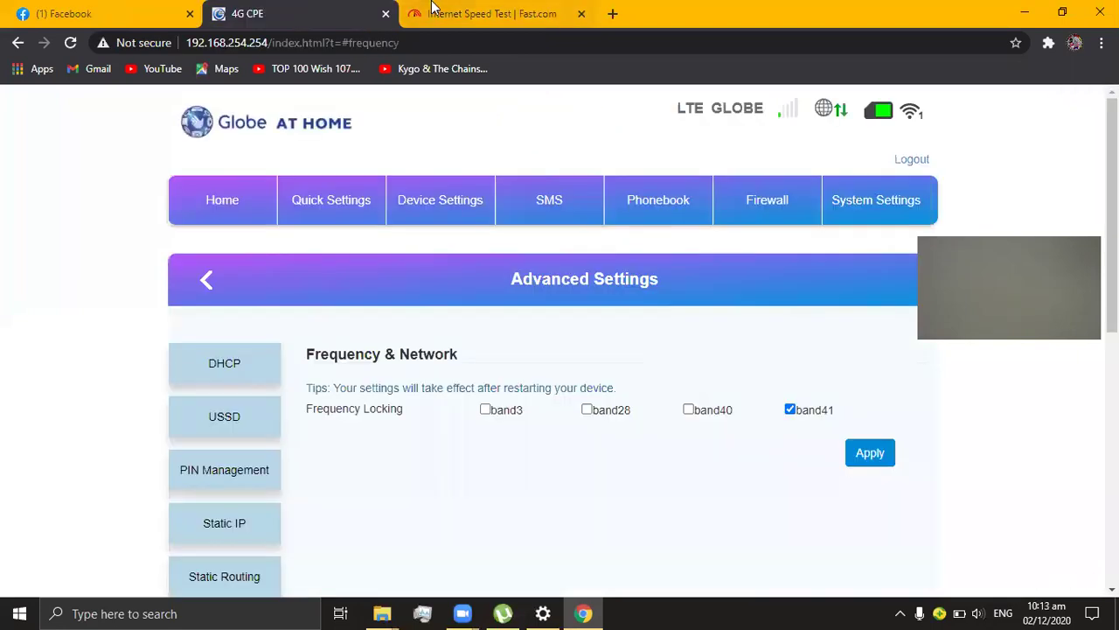
left_click(430, 9)
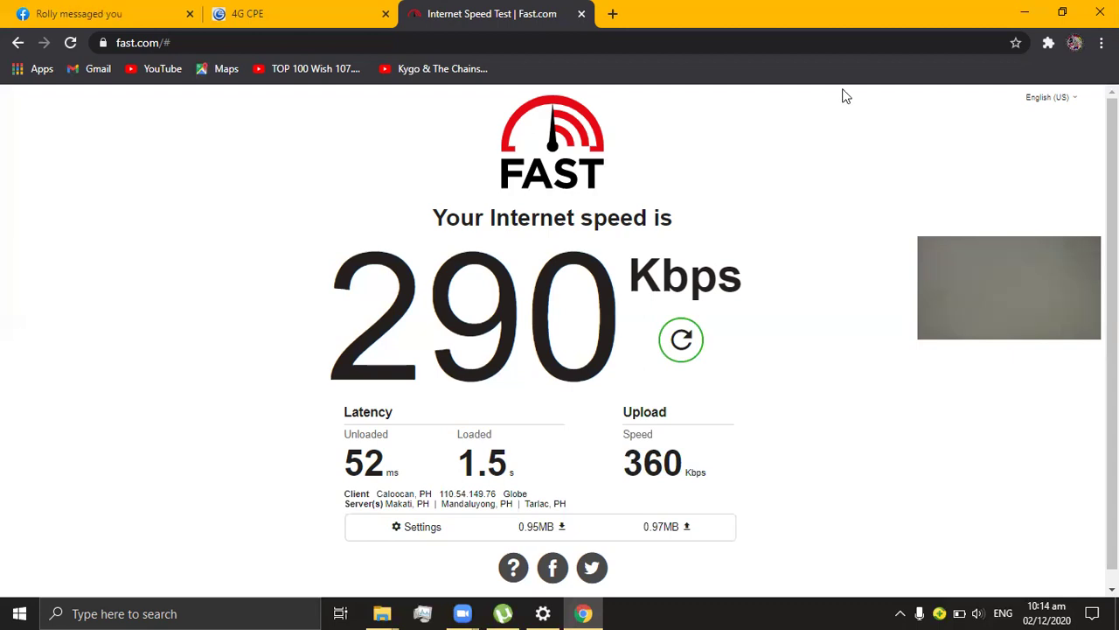
Step: Replace band41 with band28 in Frequency Locking and apply the band28-only lock
key("ctrl+shift+Tab")
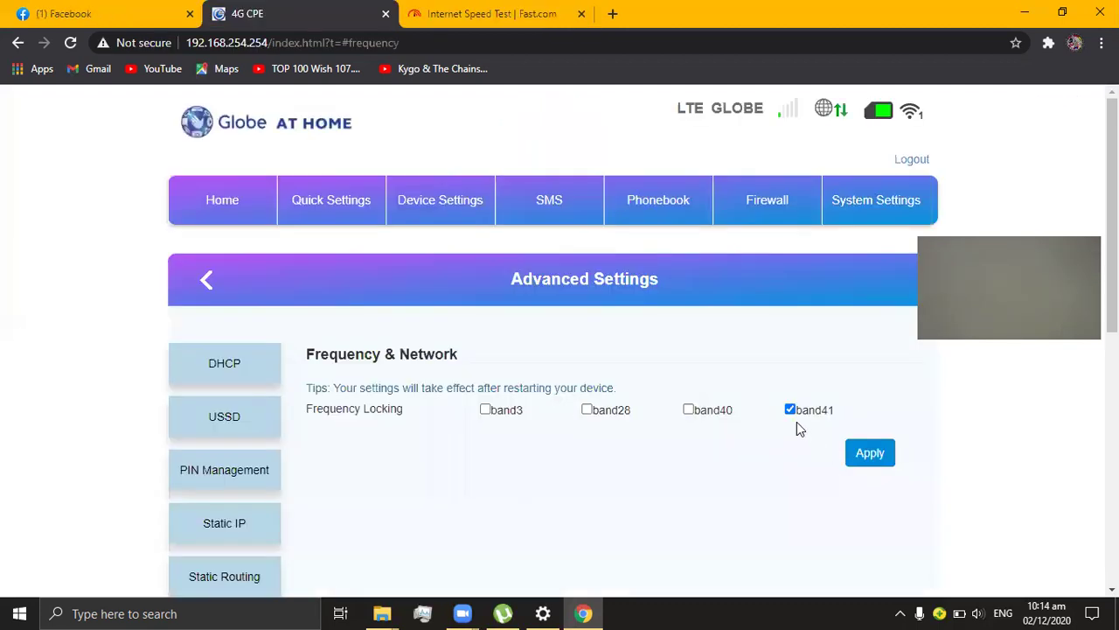
left_click(789, 411)
left_click(588, 410)
left_click(894, 461)
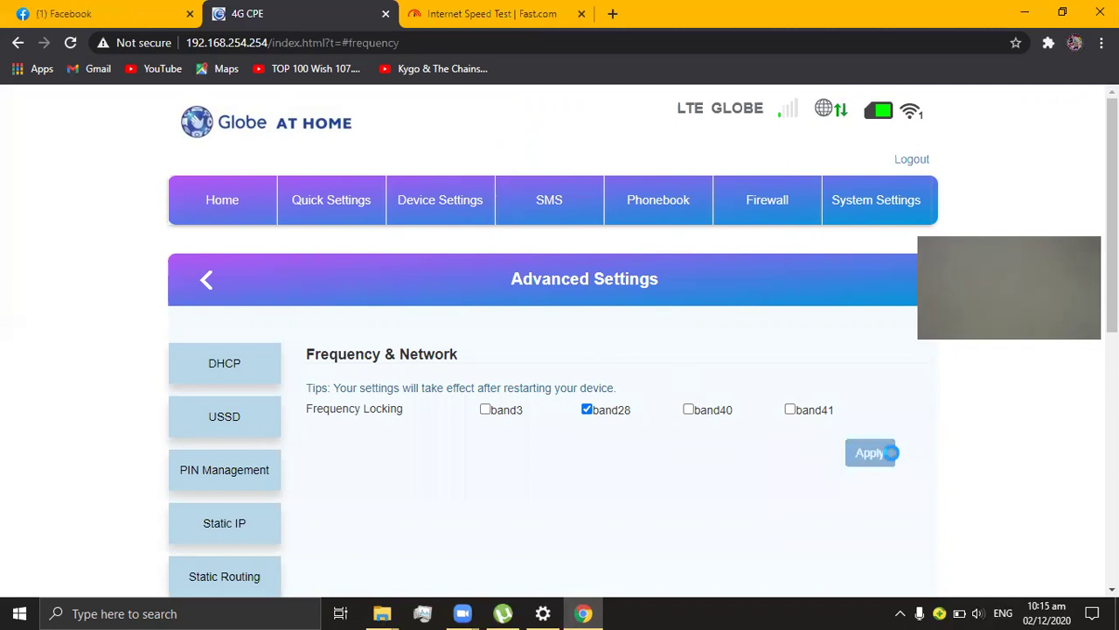
left_click(706, 348)
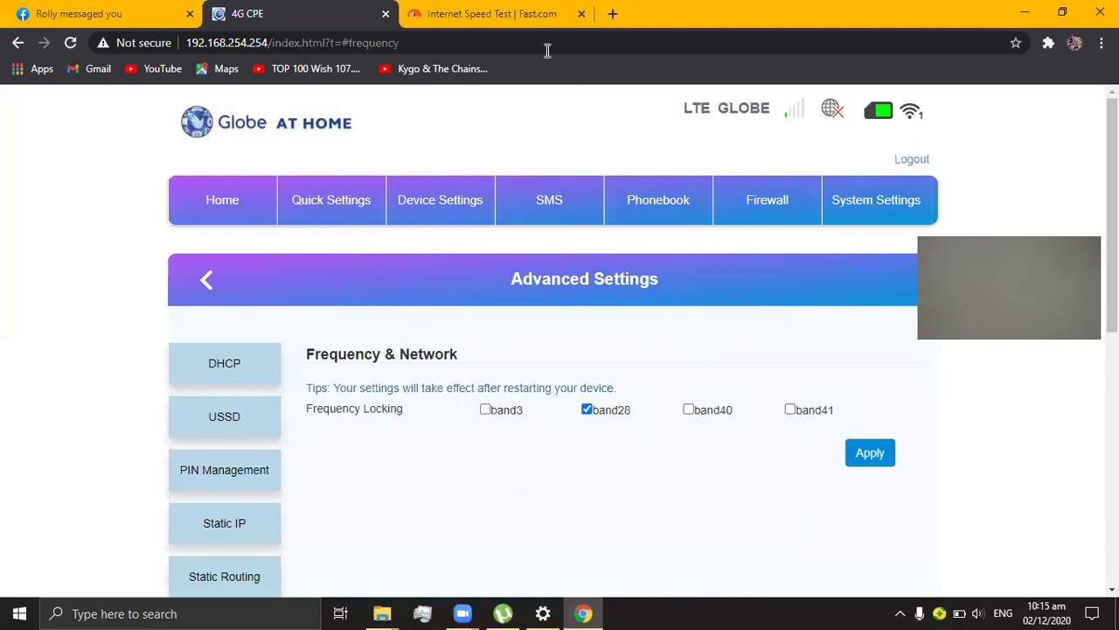
Step: Run a Fast.com test on band28, getting 4.8 Mbps down, 6.1 Mbps up, 39 ms latency
left_click(468, 15)
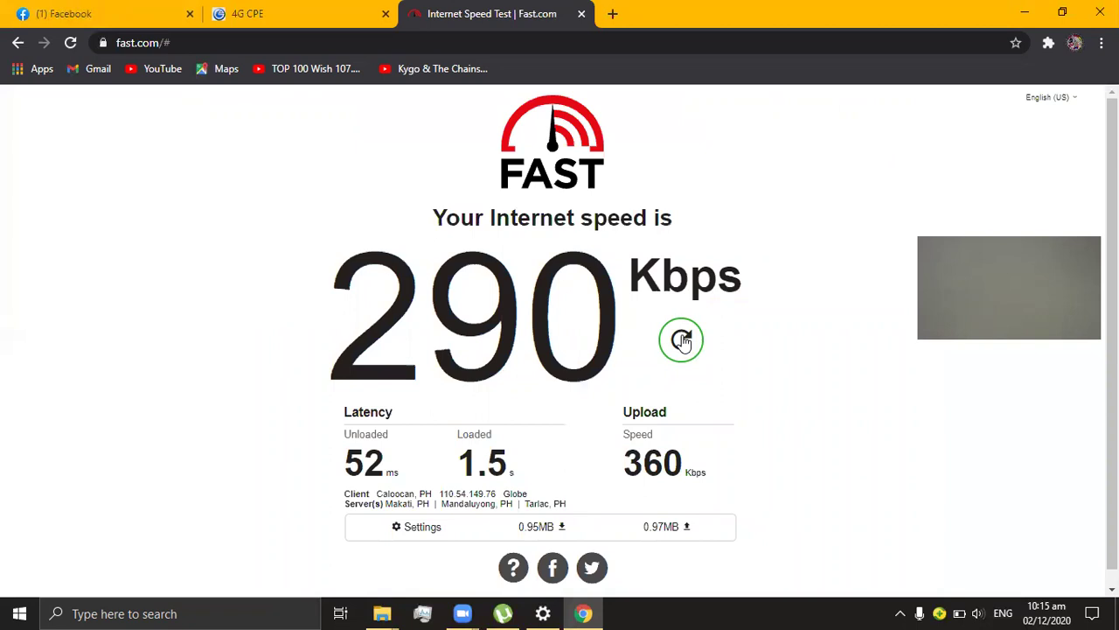
left_click(681, 341)
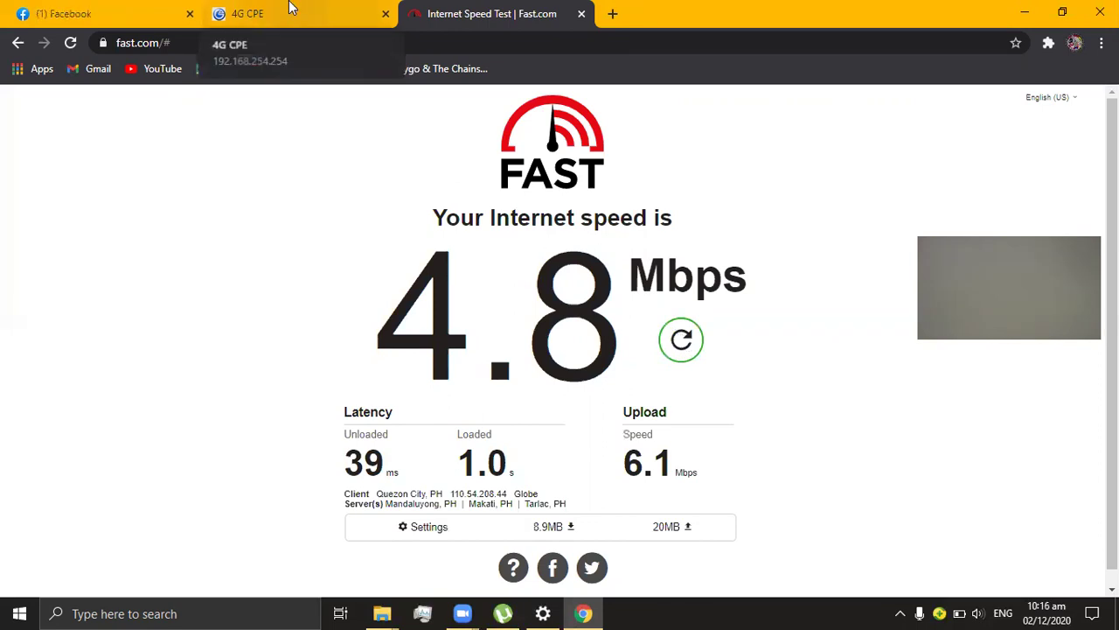
left_click(291, 7)
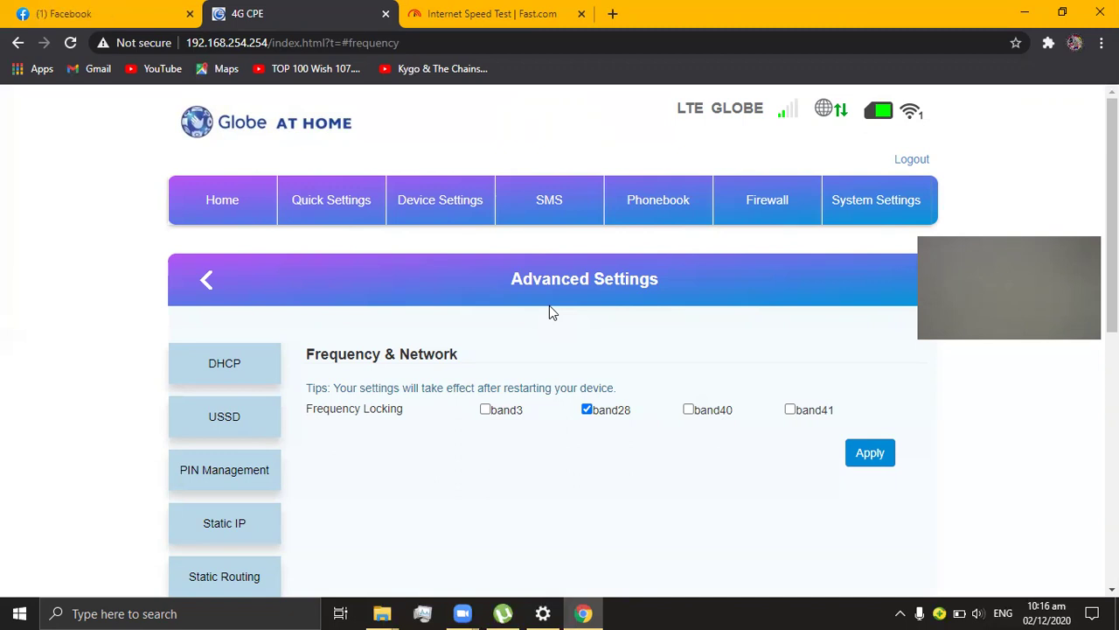
Step: Apply a band3 plus band28 lock, then return to the dashboard showing BAND 28
left_click(486, 410)
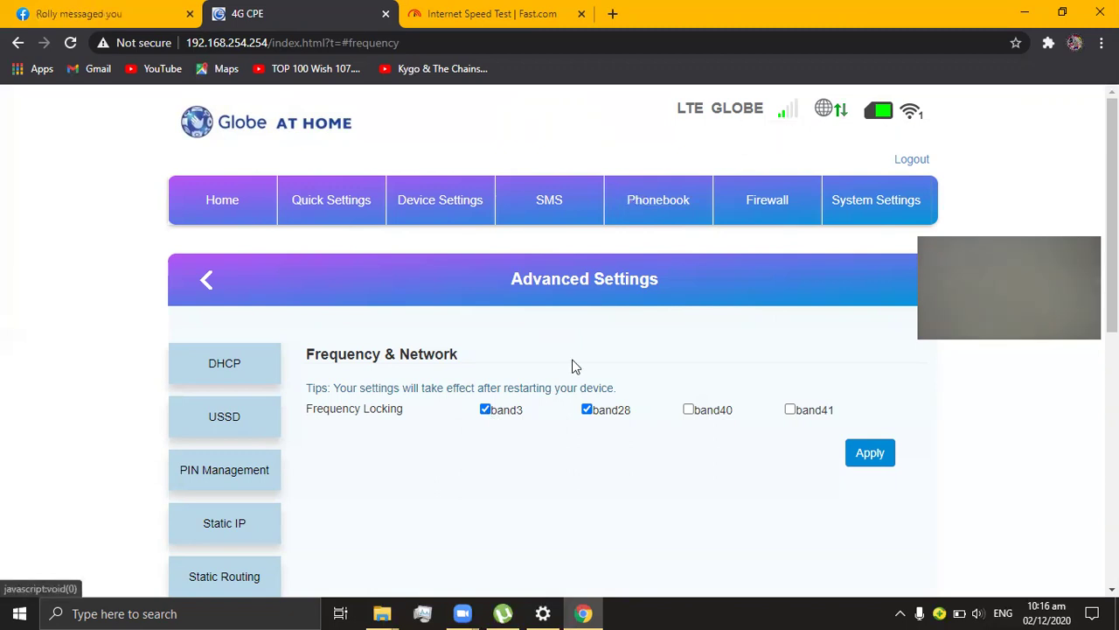
left_click(868, 452)
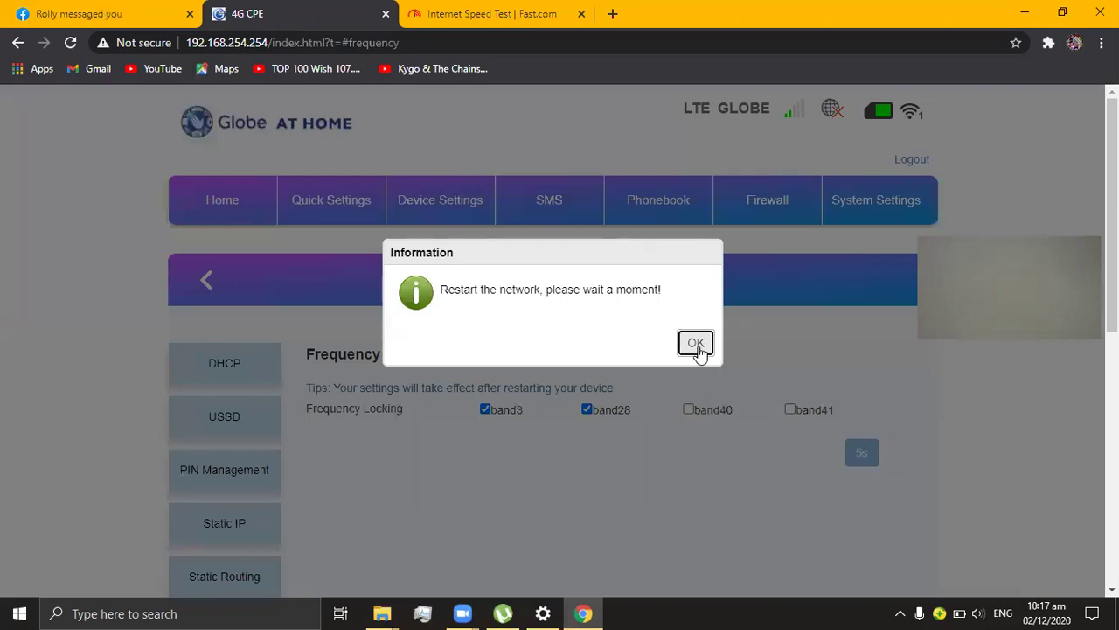
left_click(697, 344)
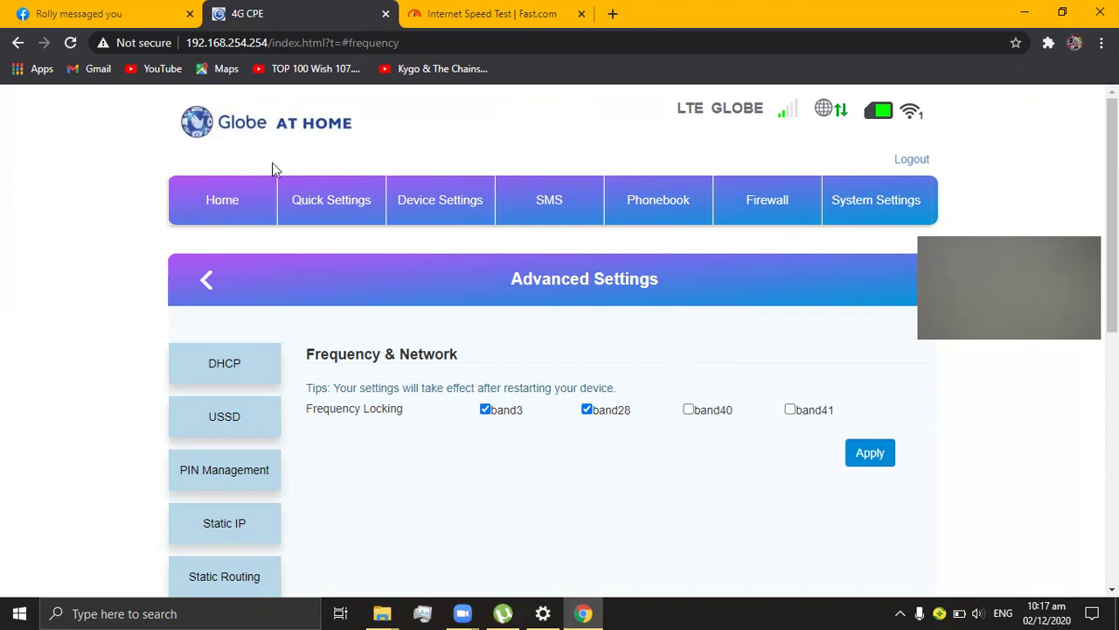
left_click(242, 200)
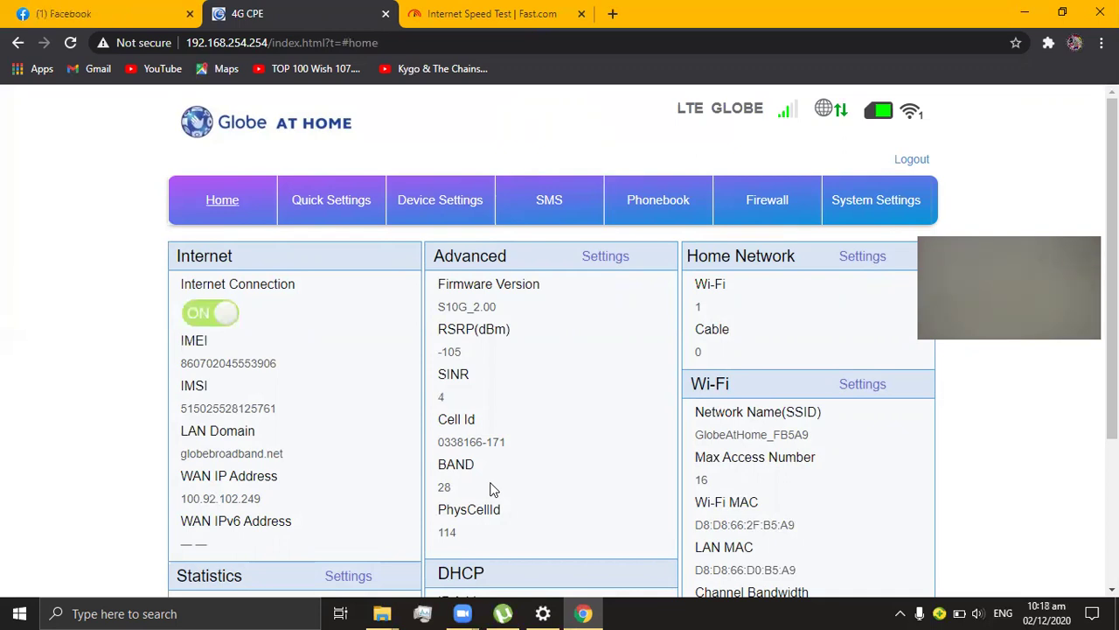
Step: Log out, then attempt to log back in with the username and a wrong password
left_click(912, 160)
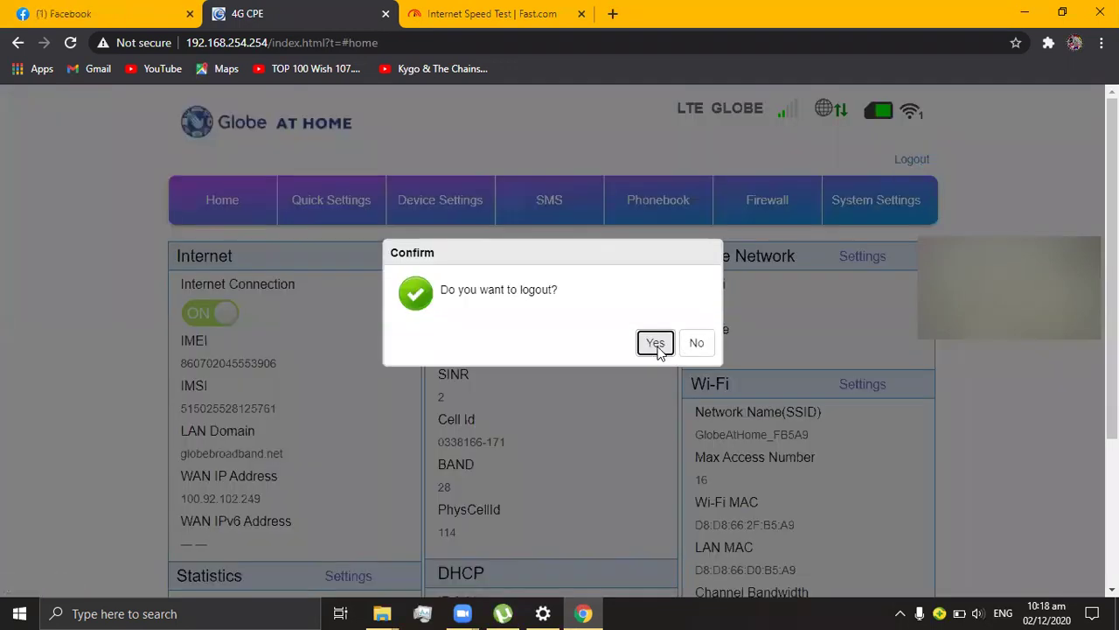
left_click(656, 344)
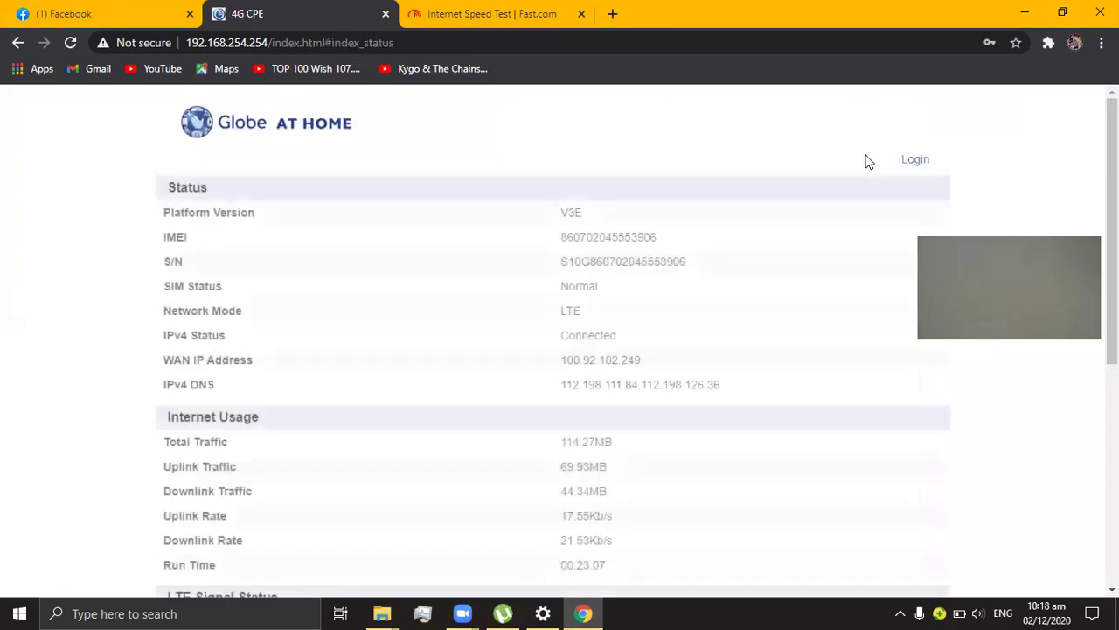
left_click(910, 160)
type("admin")
key("Tab")
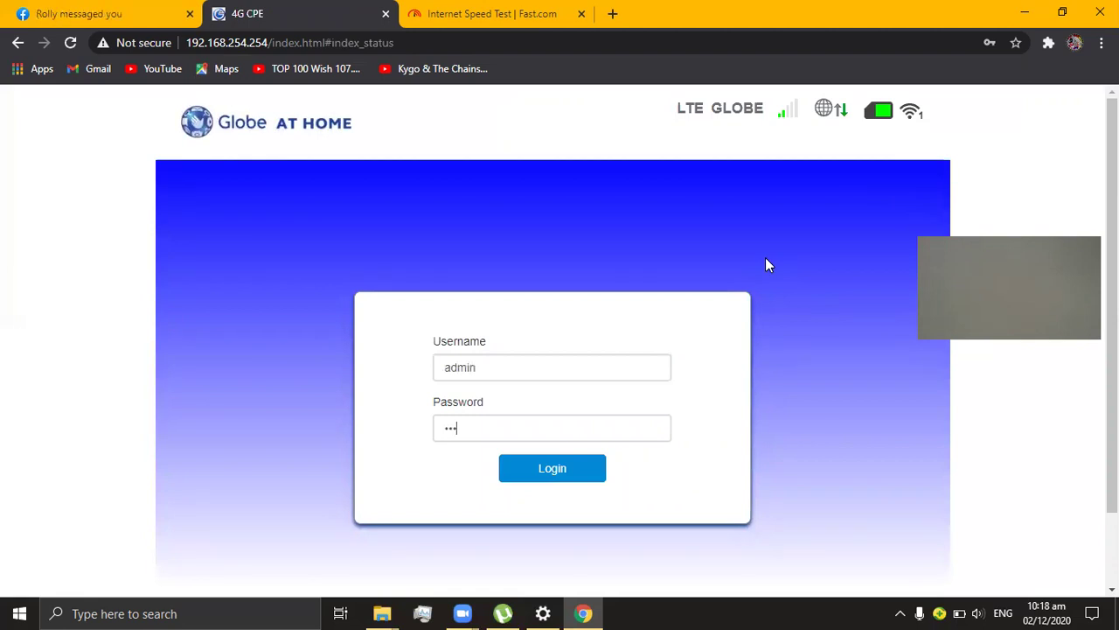
left_click(563, 473)
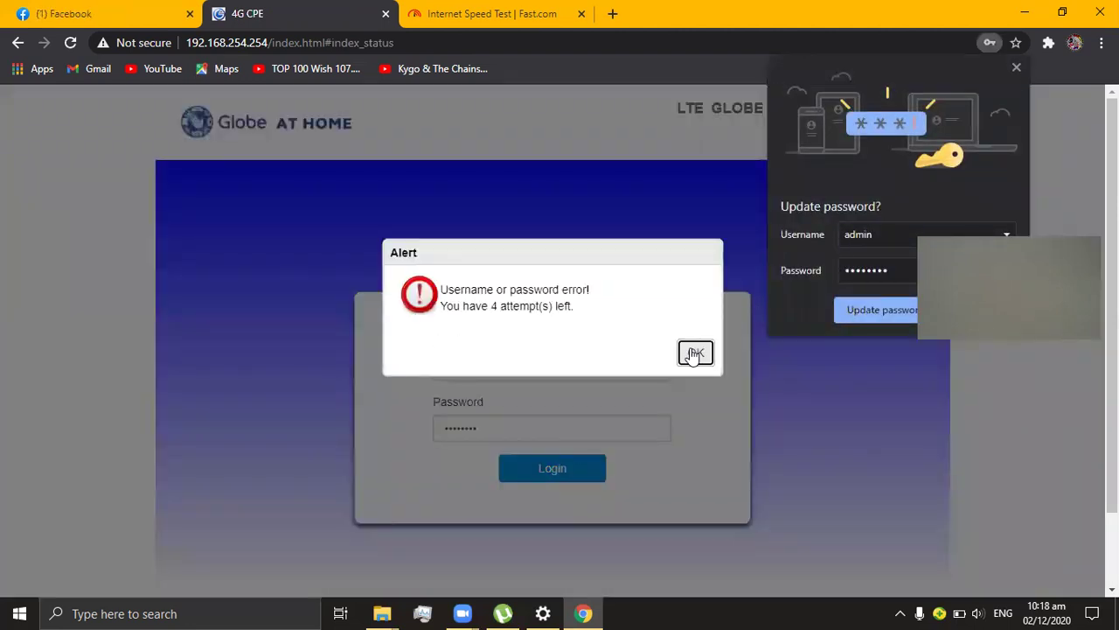
left_click(688, 357)
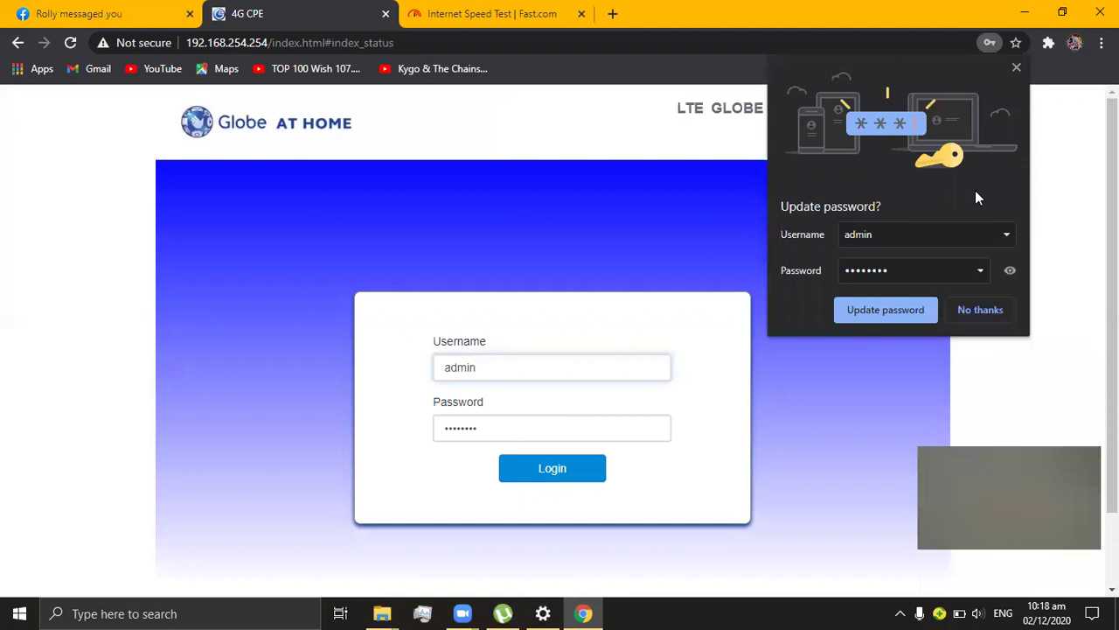
Step: Retype the correct password, sign in, and update the saved password in Chrome
left_click_drag(500, 428, 331, 425)
key("BackSpace")
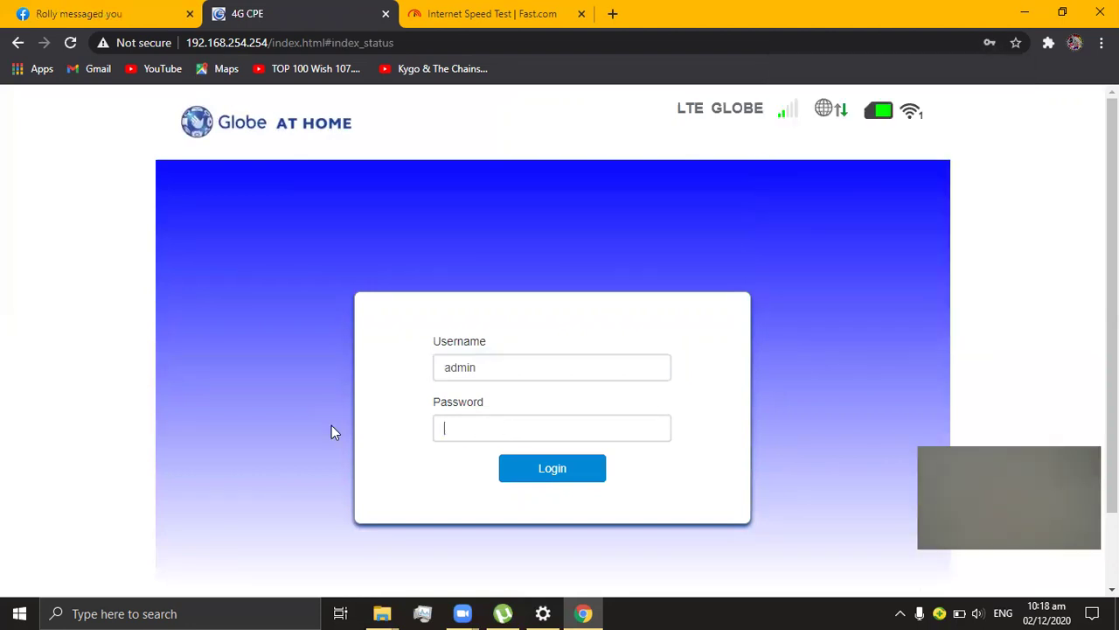
key("Return")
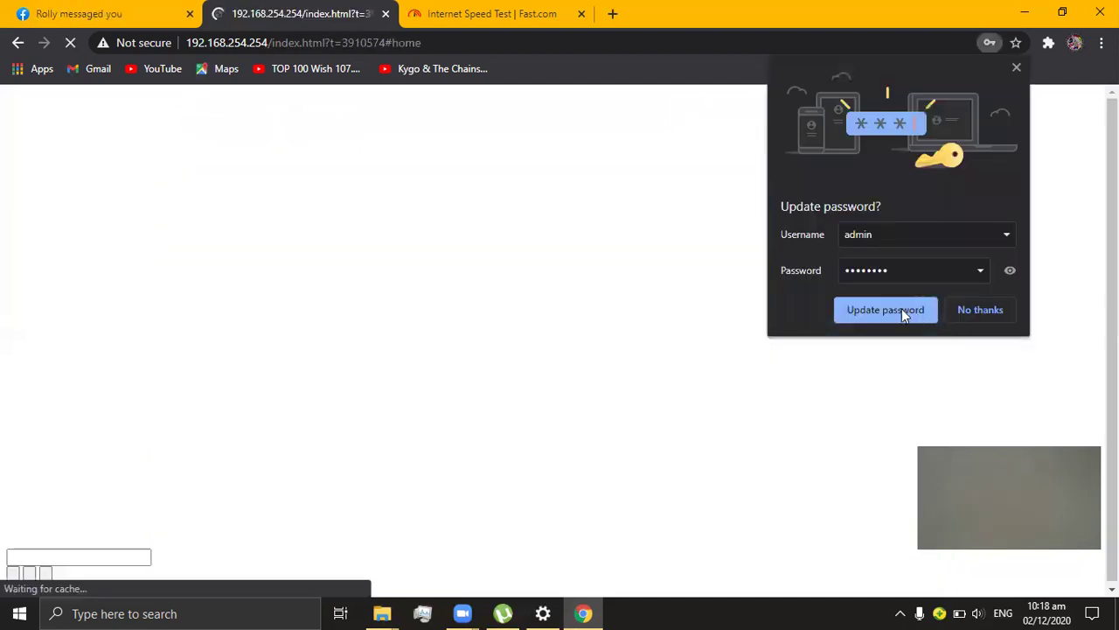
left_click(903, 312)
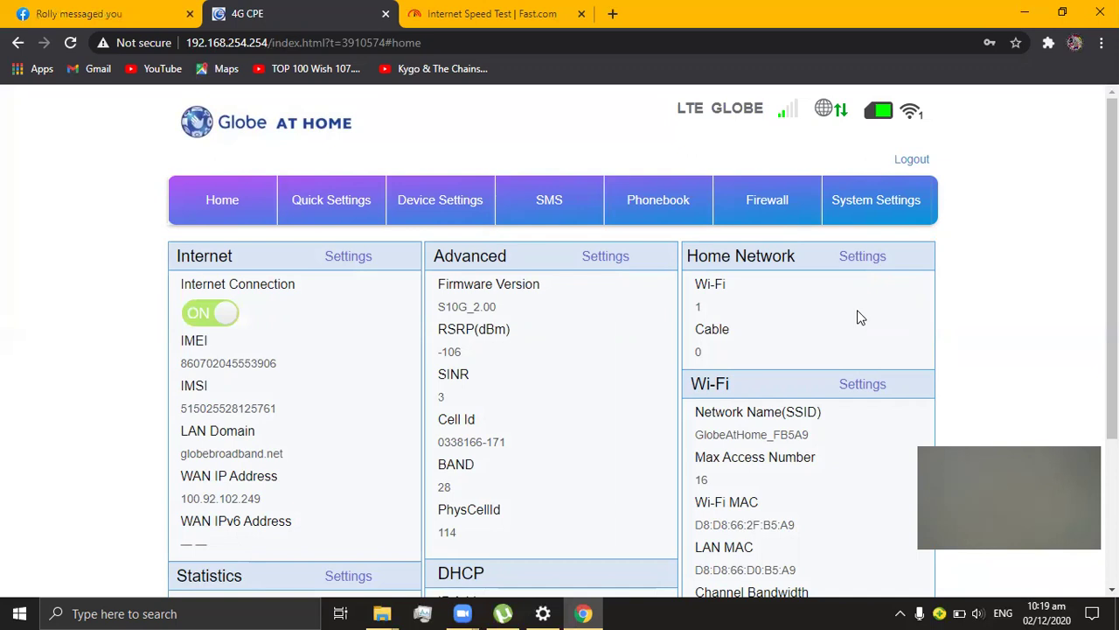
Step: Go to Device Settings and open Advanced Settings, scrolling down toward Bands Locking
left_click(441, 210)
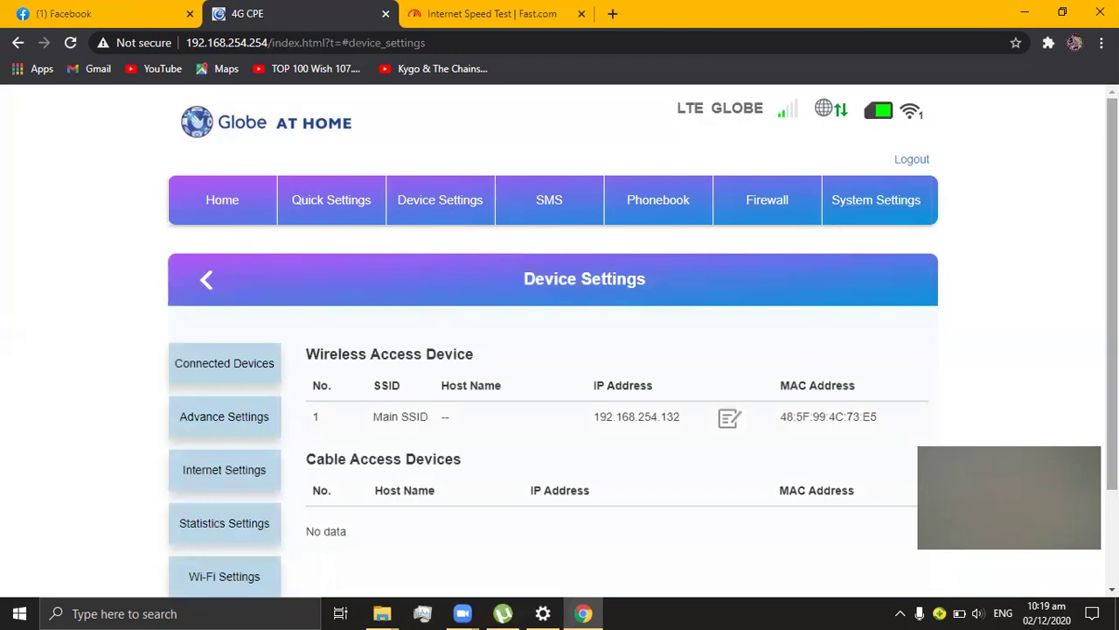
scroll(759, 226, "down", 1)
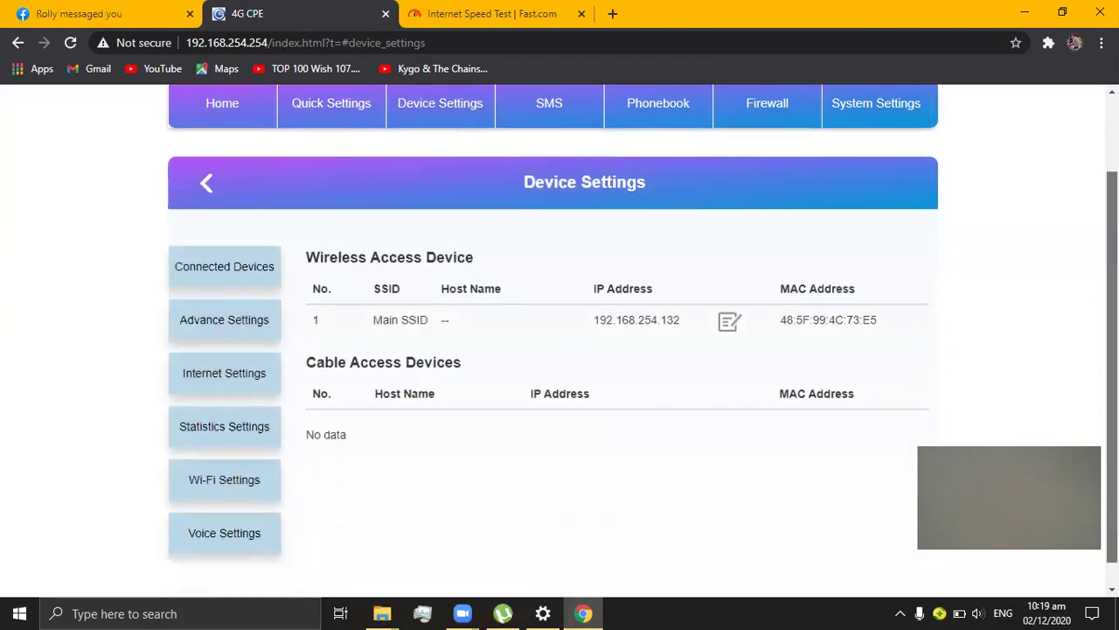
scroll(243, 315, "up", 1)
scroll(243, 315, "down", 1)
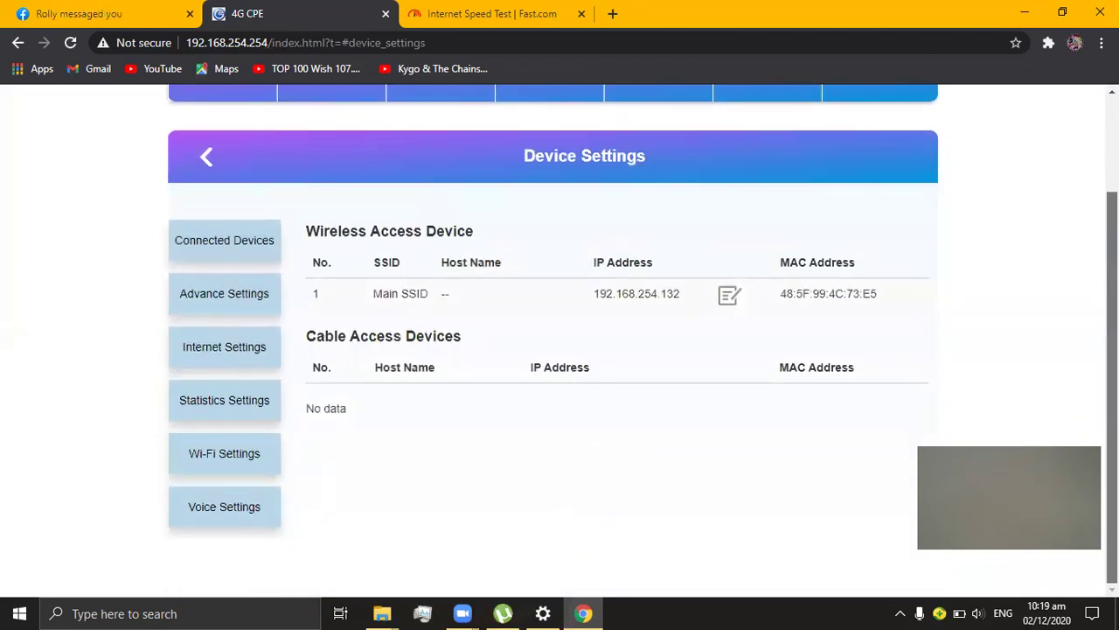
left_click(220, 305)
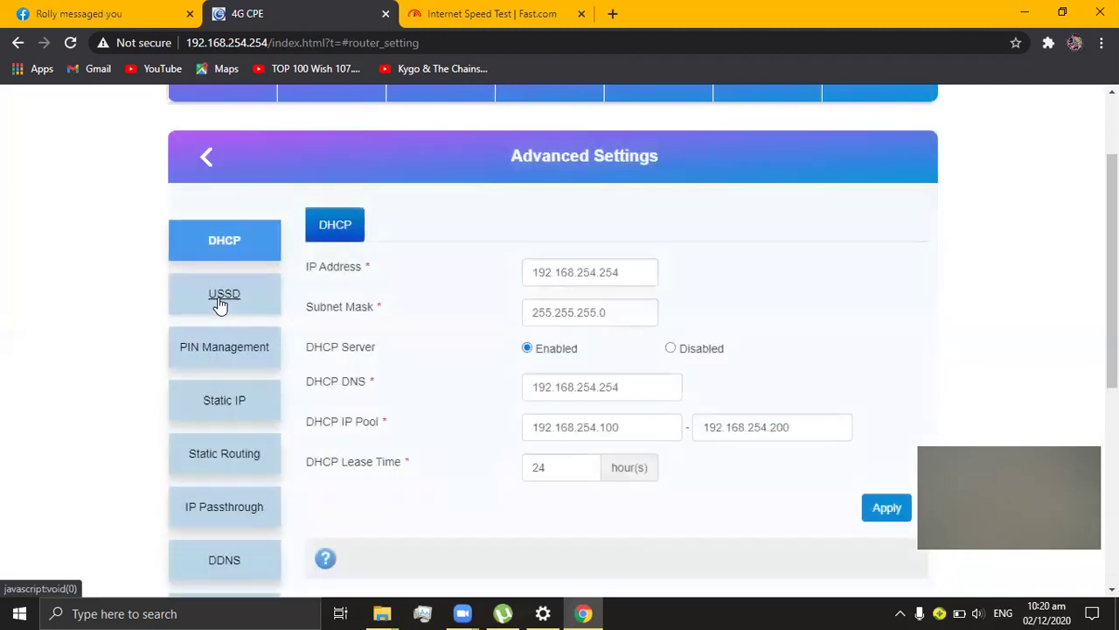
scroll(1113, 349, "down", 1)
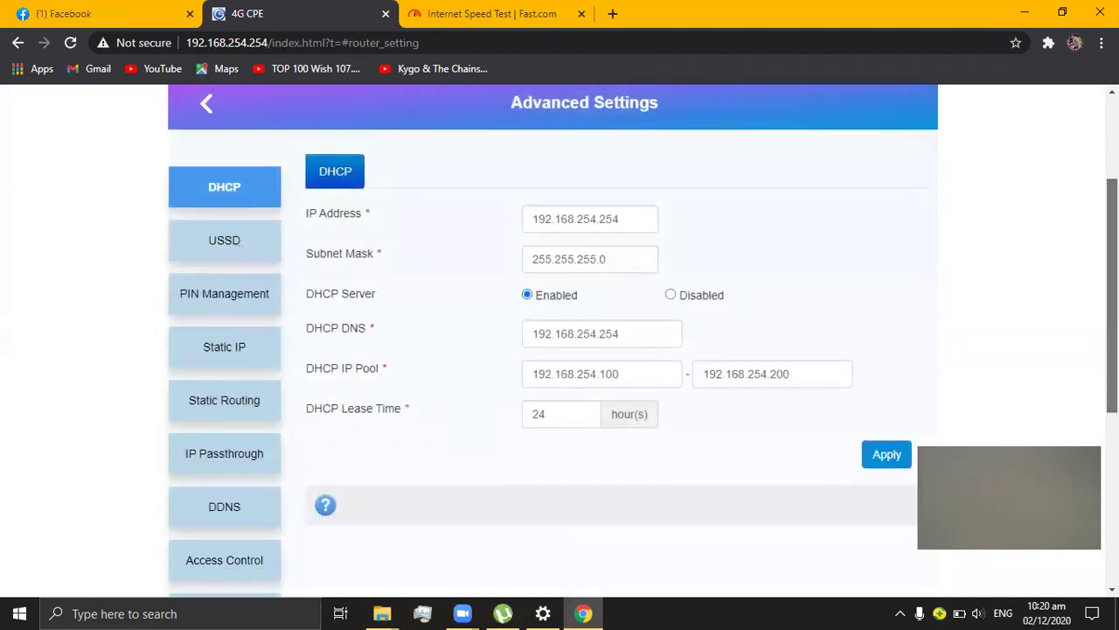
scroll(1112, 289, "down", 3)
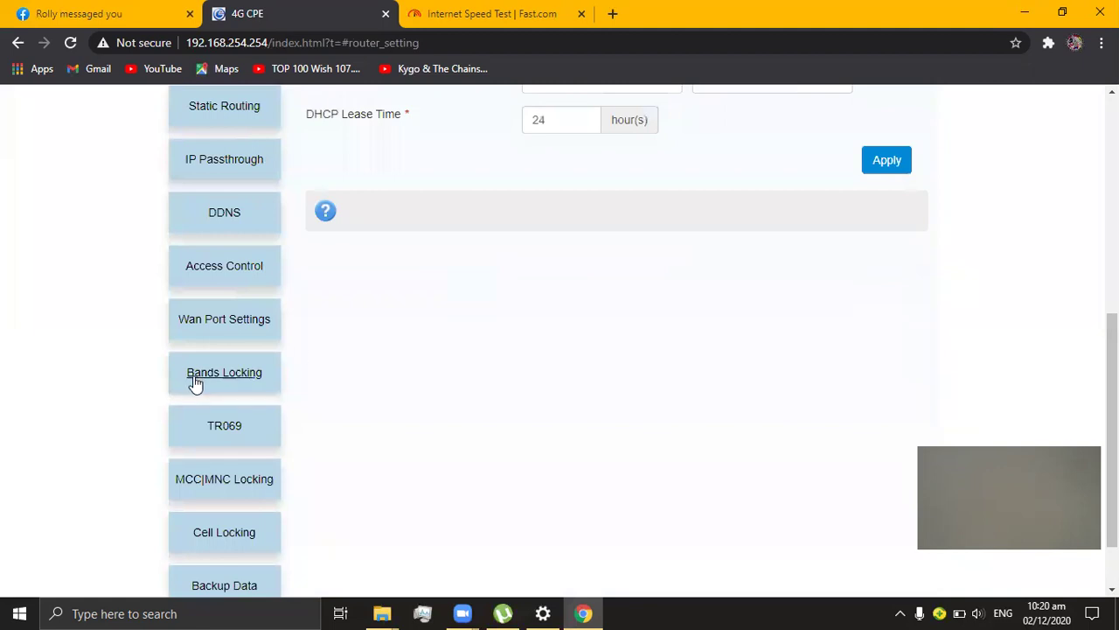
Step: Open Bands Locking and apply a lock on band3, band28, band40 and band41
left_click(251, 372)
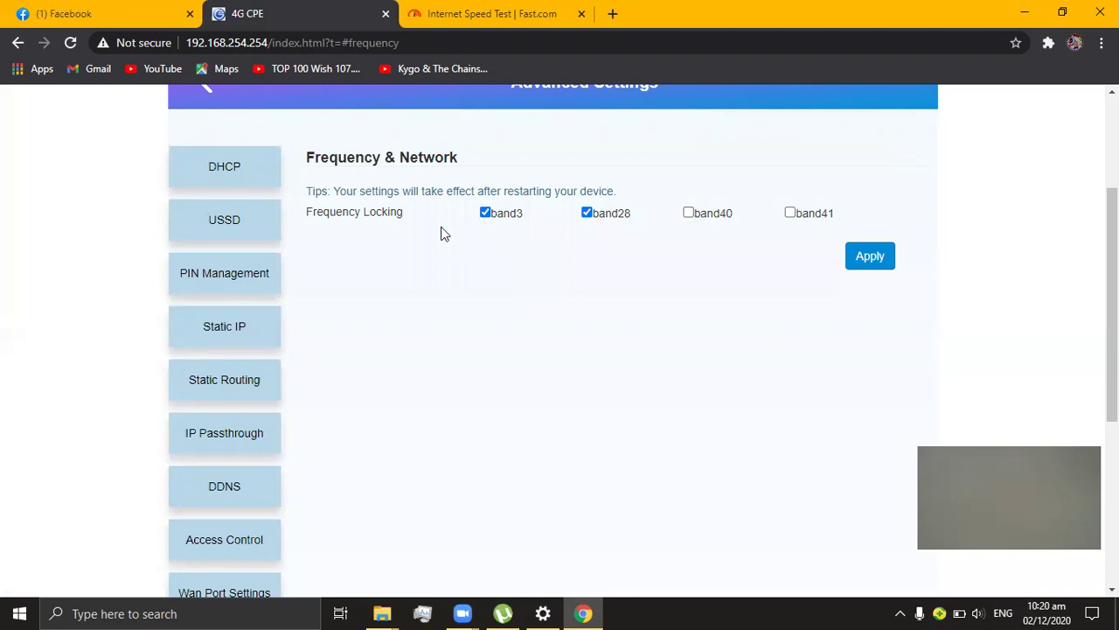
left_click(689, 213)
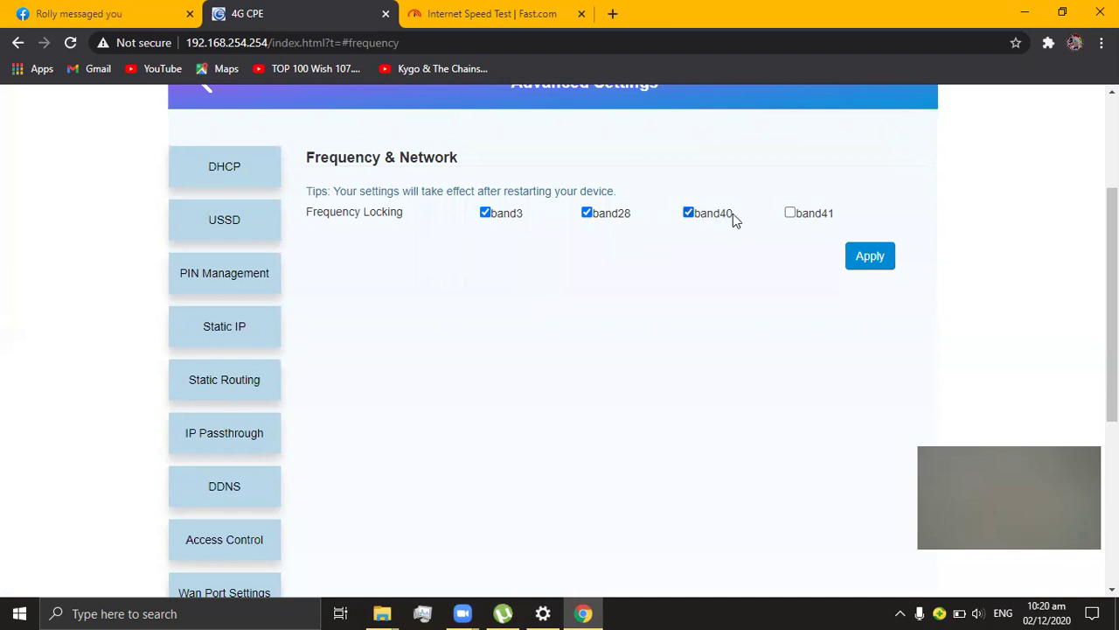
left_click(790, 214)
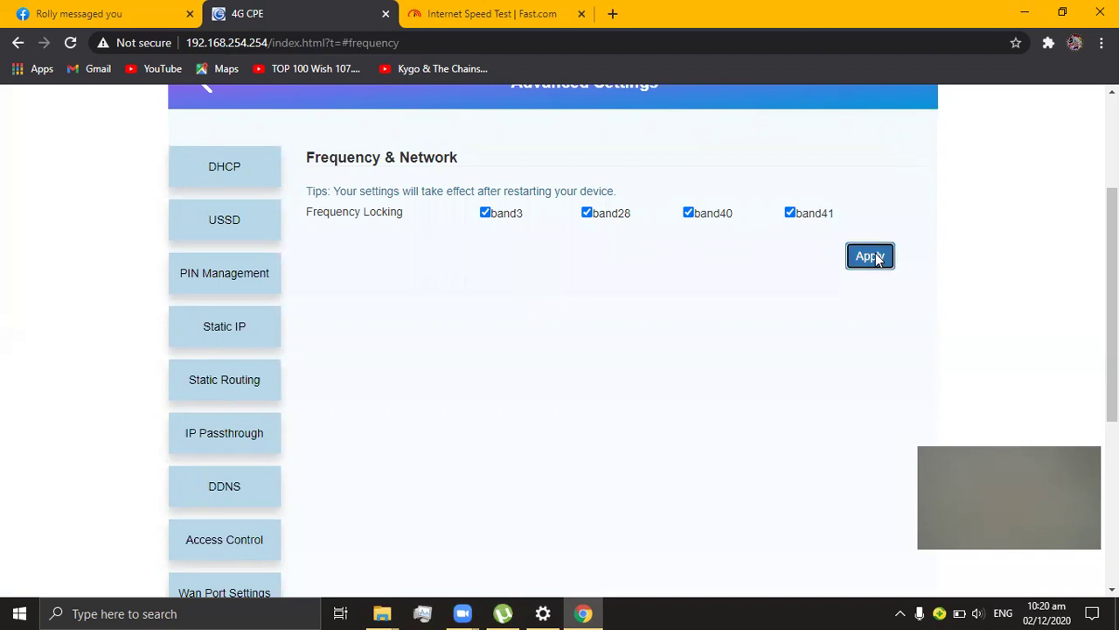
left_click(872, 256)
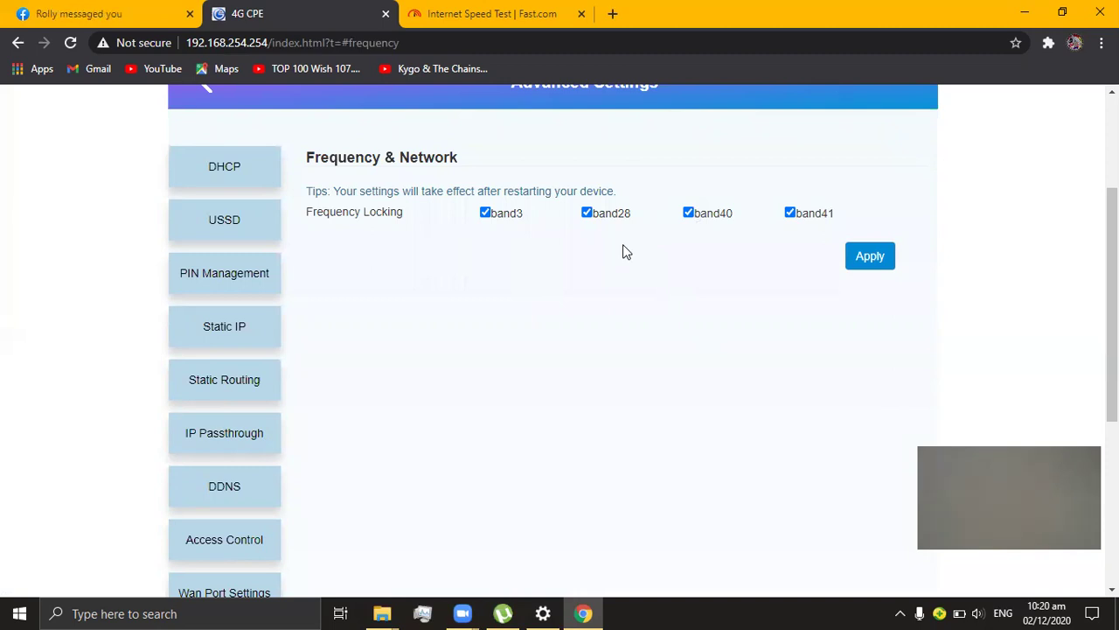
Step: Untick band28, band40 and band41, leaving only band3 selected
left_click(587, 213)
left_click(688, 213)
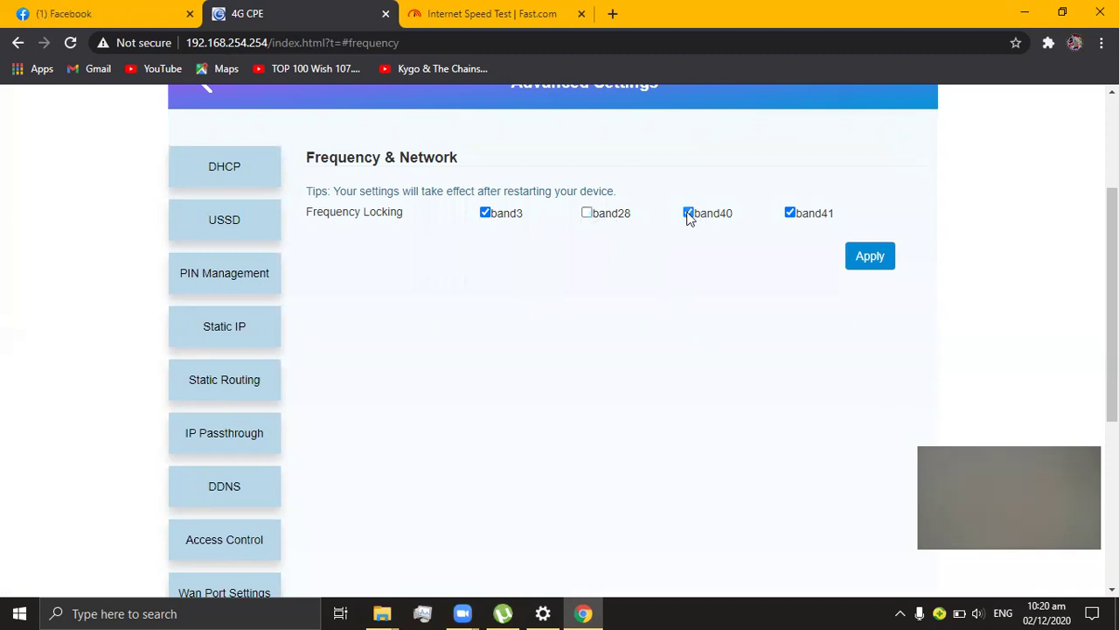
left_click(792, 213)
Step: Swap band3 for band28 and apply the band28-only lock
left_click(489, 214)
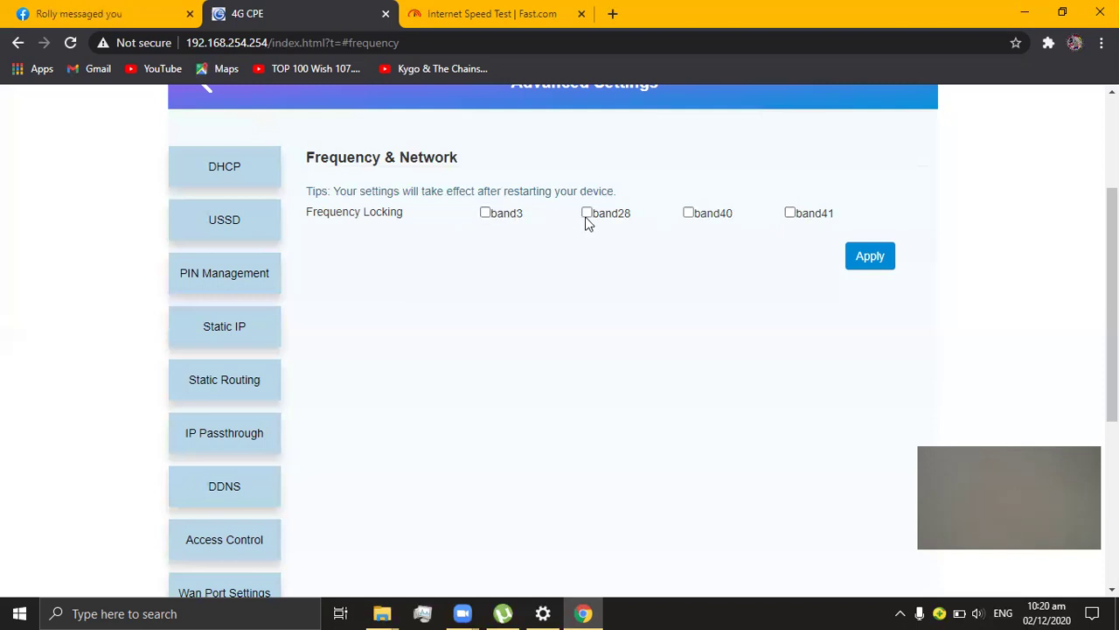
left_click(587, 213)
left_click(861, 261)
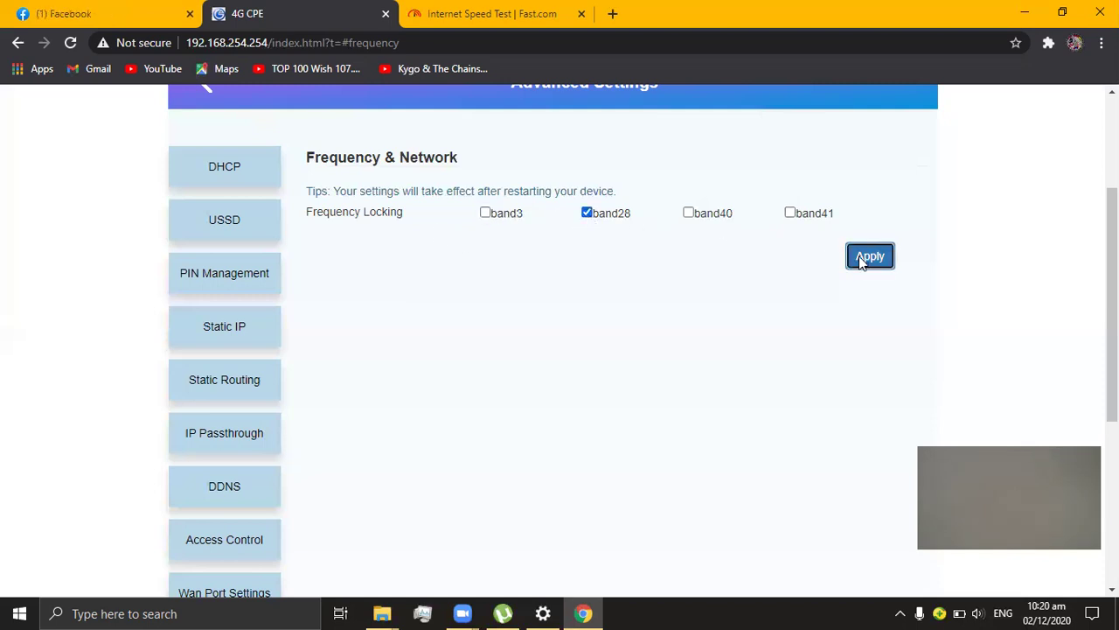
left_click(696, 343)
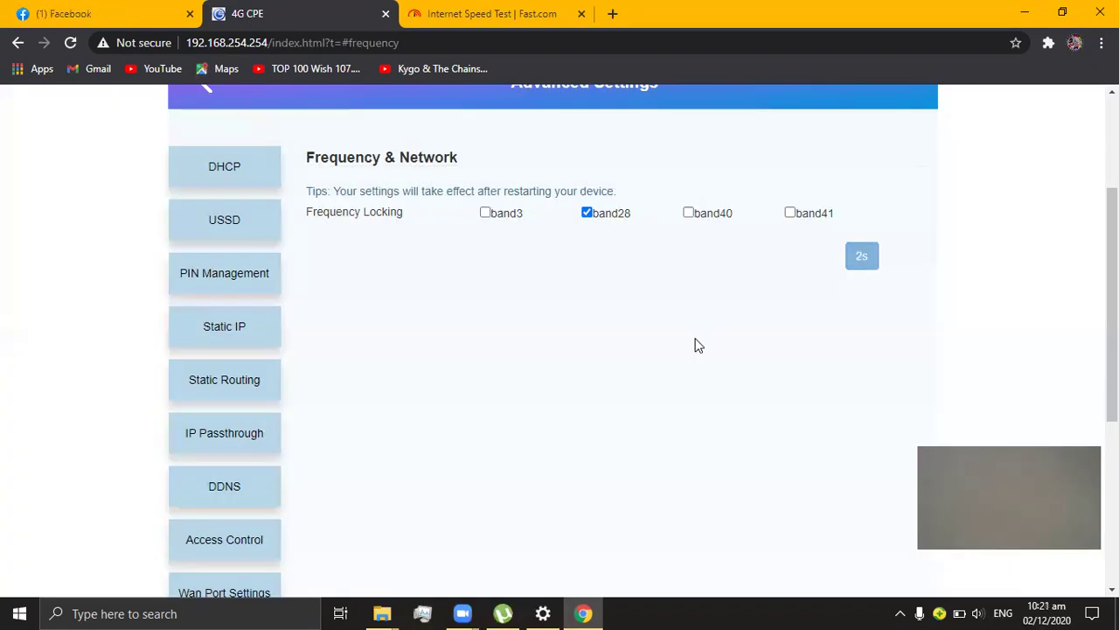
Step: Add band3 back and apply the band3 and band28 lock
left_click(487, 212)
left_click(887, 267)
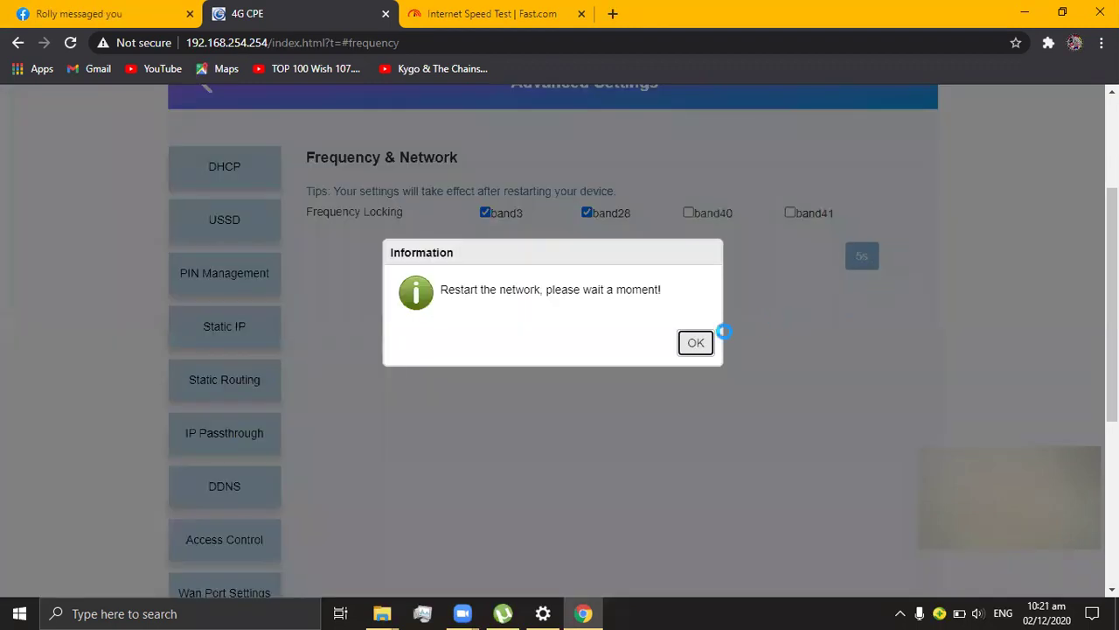
left_click(711, 347)
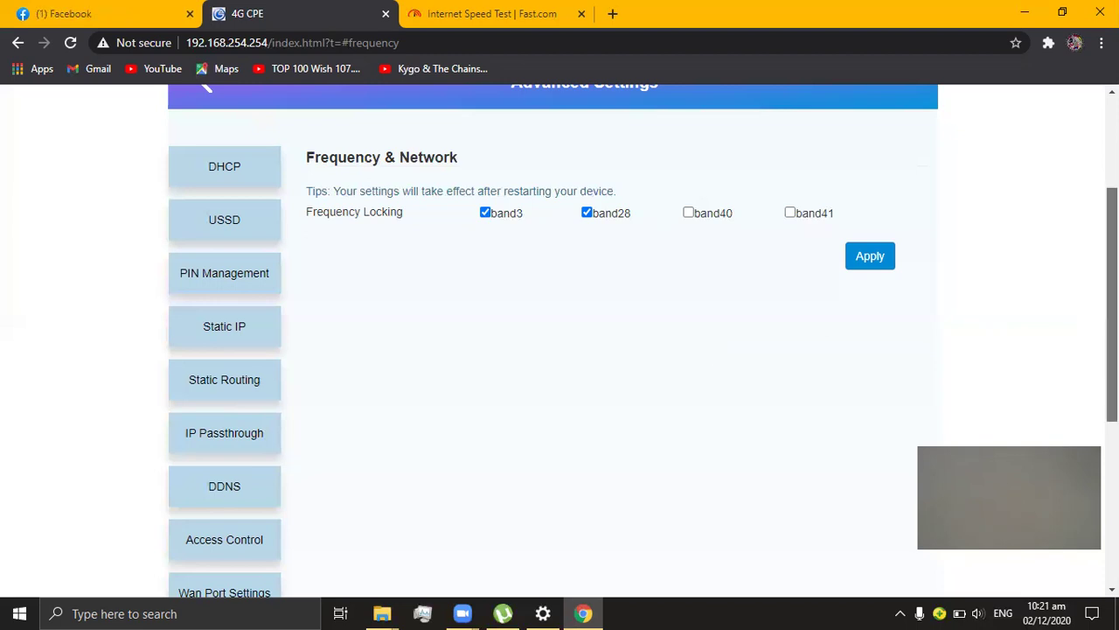
scroll(642, 340, "up", 2)
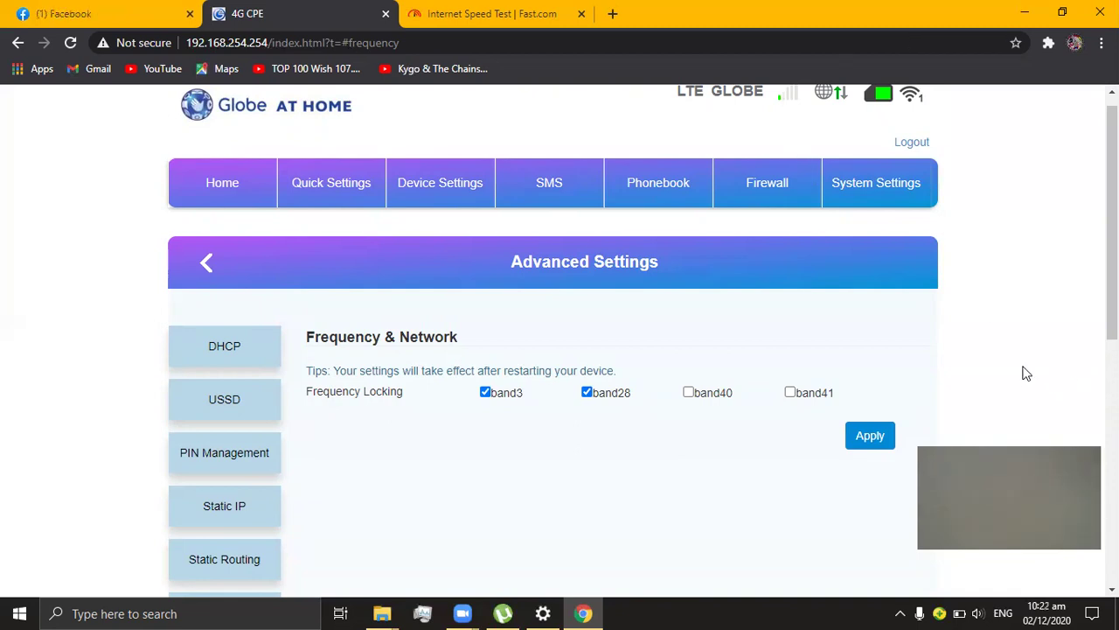
left_click(898, 612)
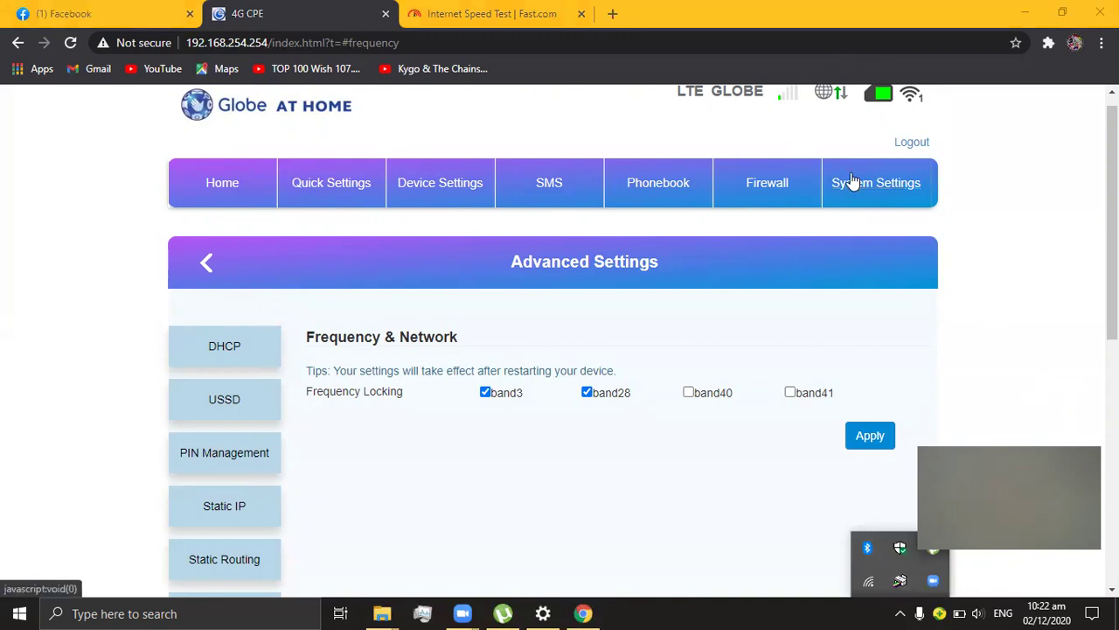